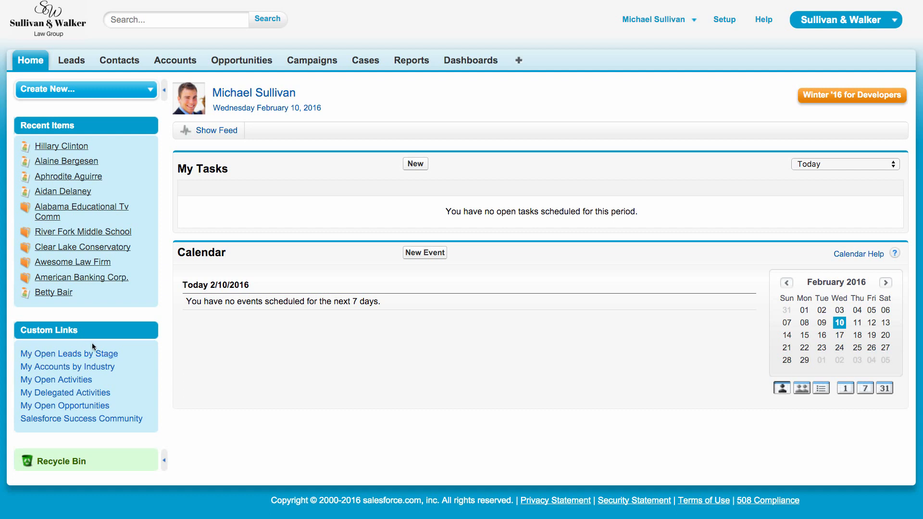
# View the My Accounts by Industry report from the home page's custom links, and look at the recent contacts list.
pyautogui.click(75, 368)
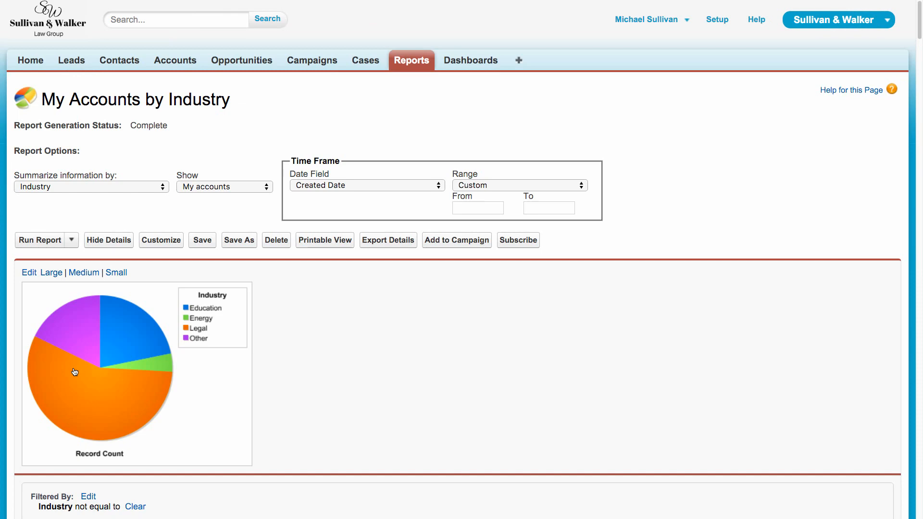
pyautogui.scroll(-3, 500, 401)
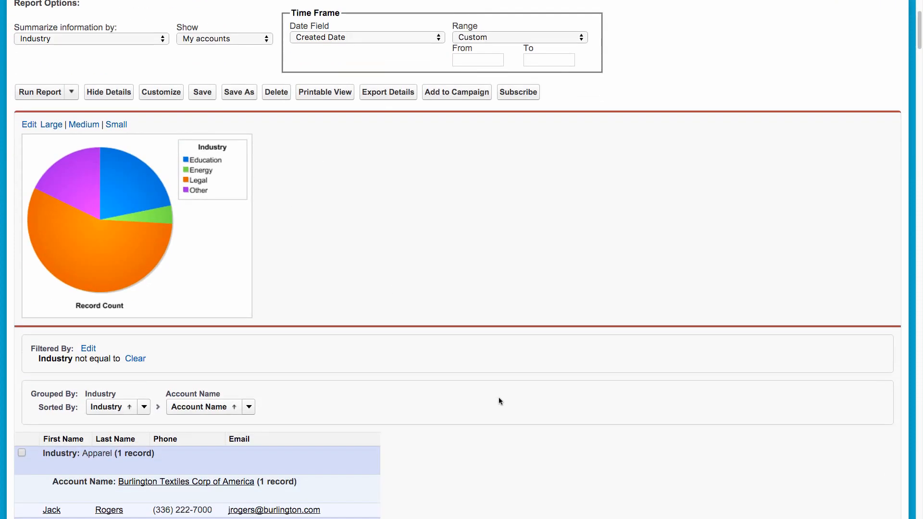
pyautogui.scroll(3, 499, 401)
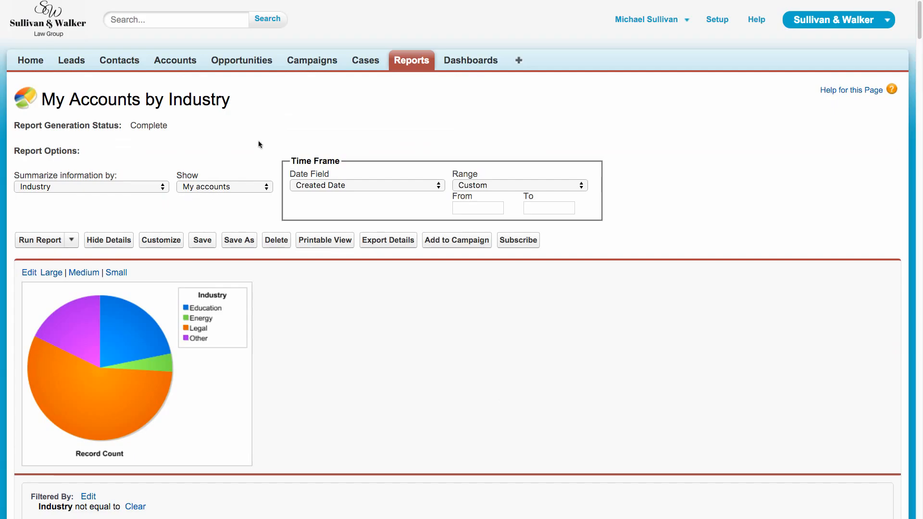
pyautogui.click(116, 66)
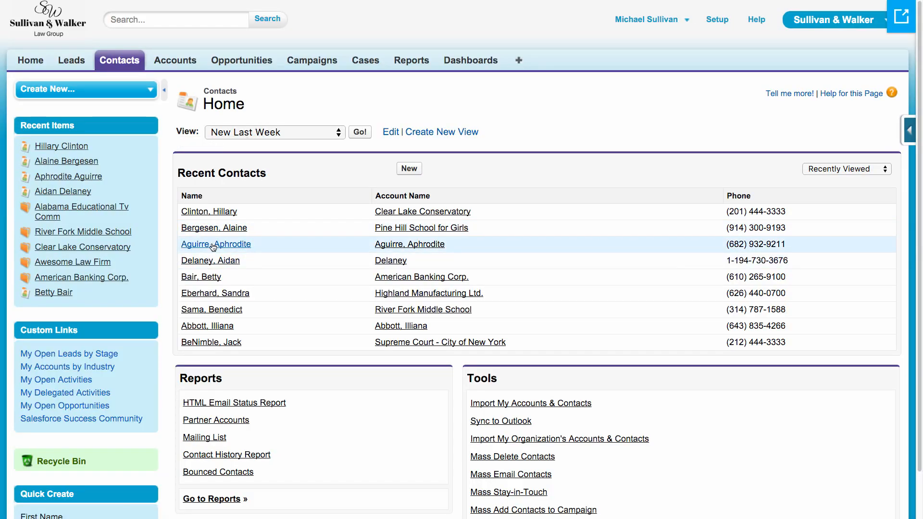
pyautogui.click(214, 245)
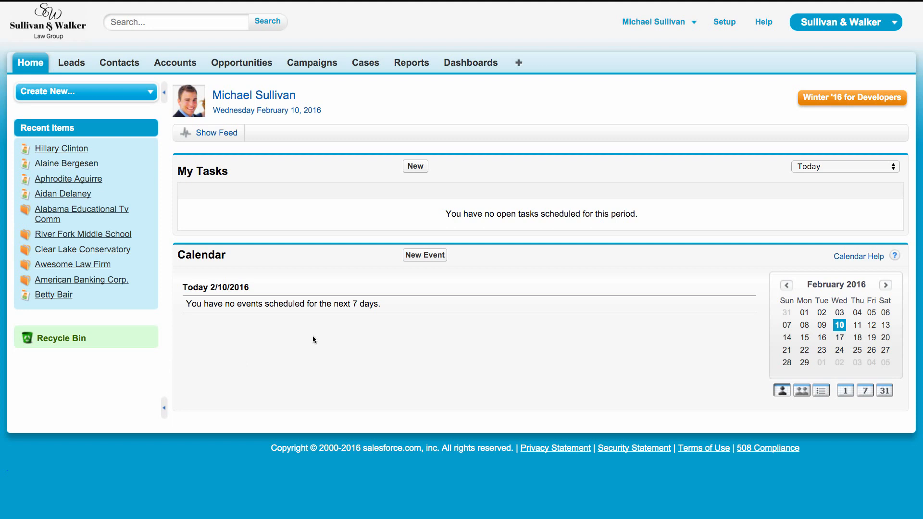
# Find the home page layouts in Setup by searching for "home", and open the Sullivan & Walker Default layout for editing.
pyautogui.click(729, 25)
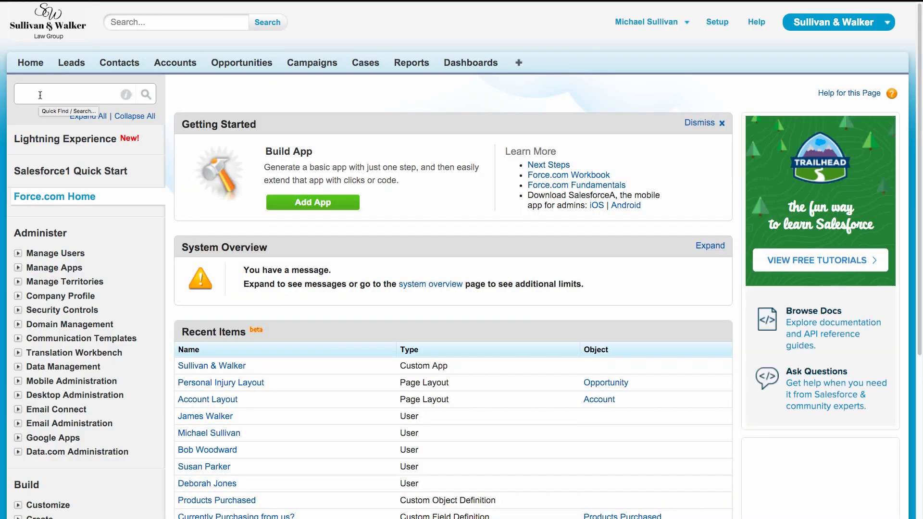
pyautogui.click(29, 96)
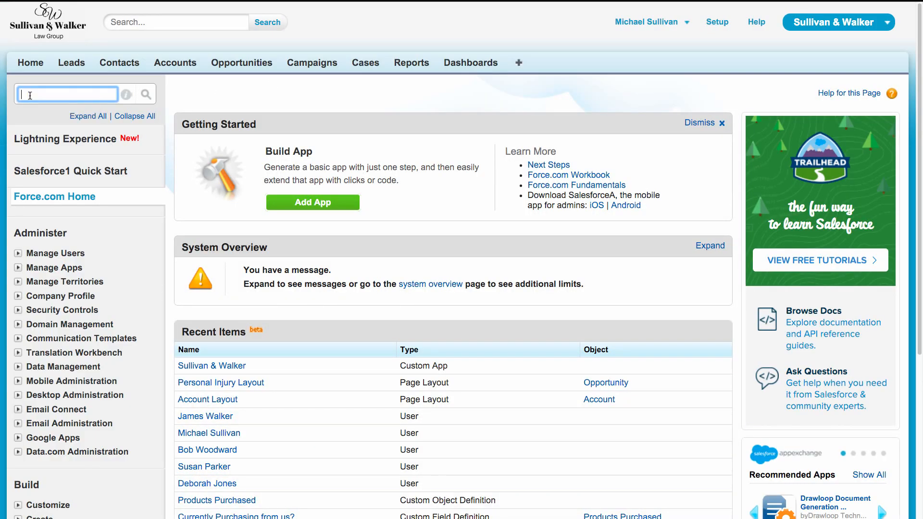
pyautogui.write('home')
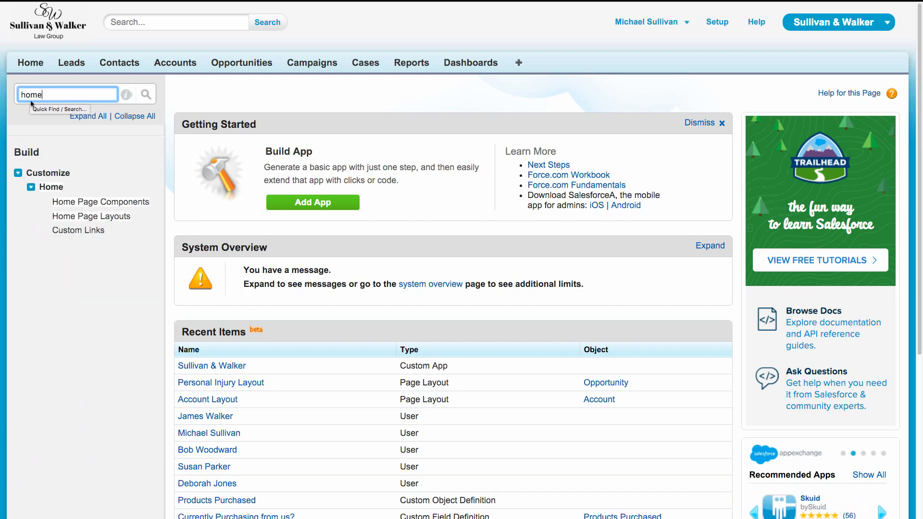
pyautogui.click(56, 217)
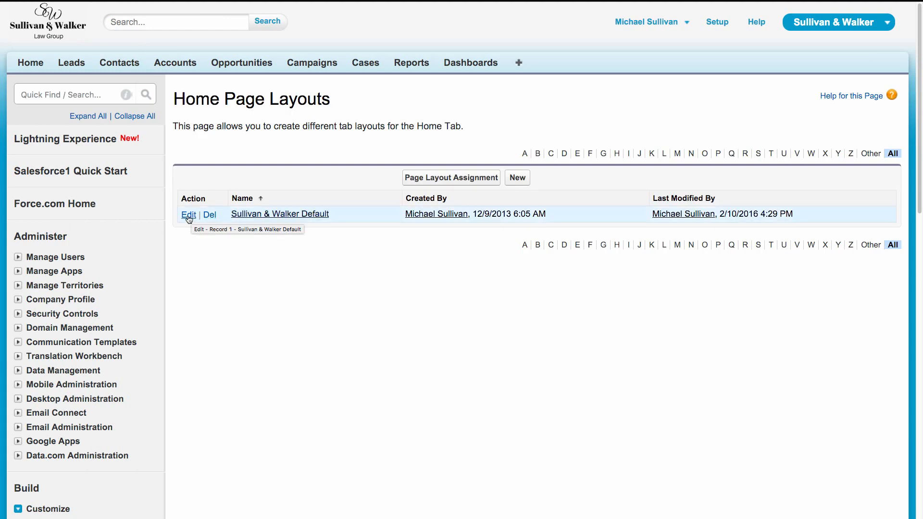
pyautogui.click(189, 214)
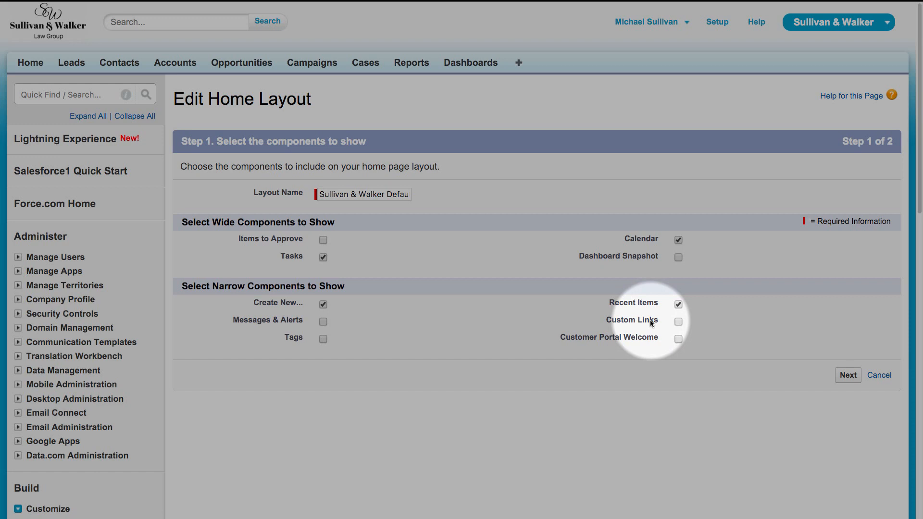
# Include the Custom Links component in the home page layout, save the layout and check the Home page.
pyautogui.click(678, 322)
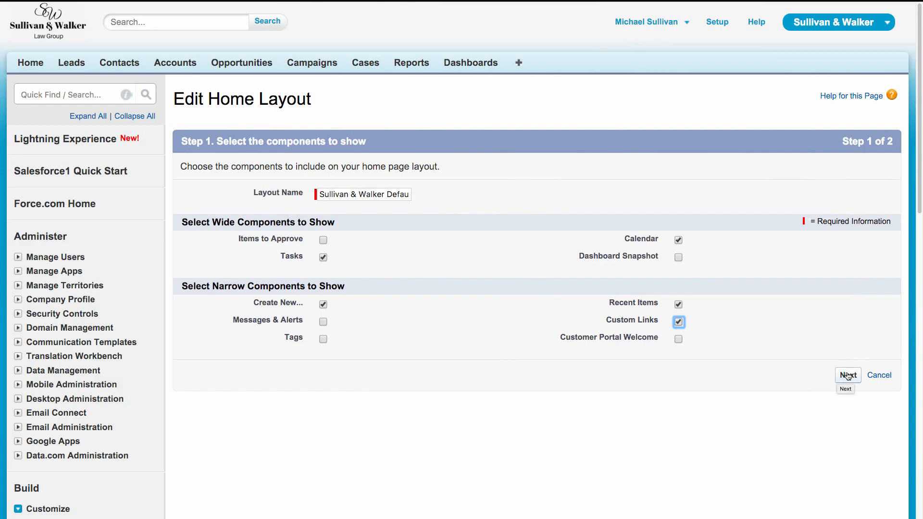
pyautogui.click(849, 376)
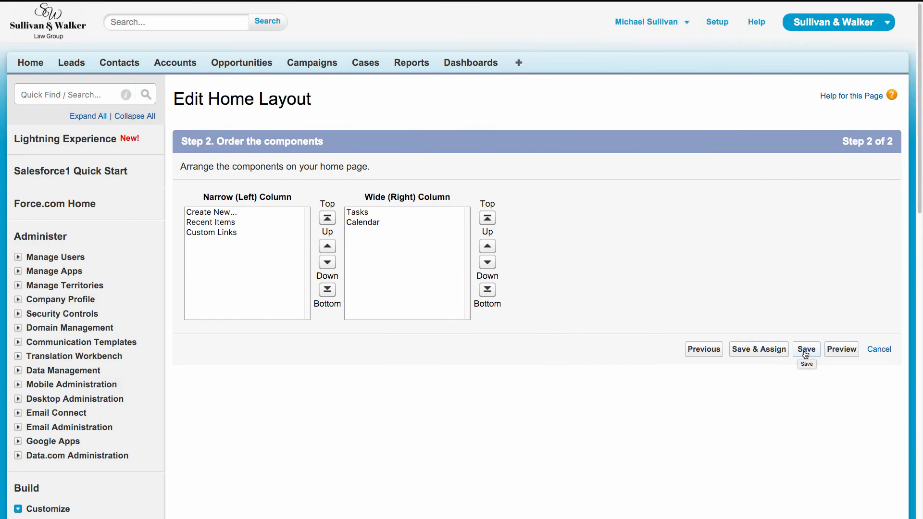
pyautogui.click(806, 350)
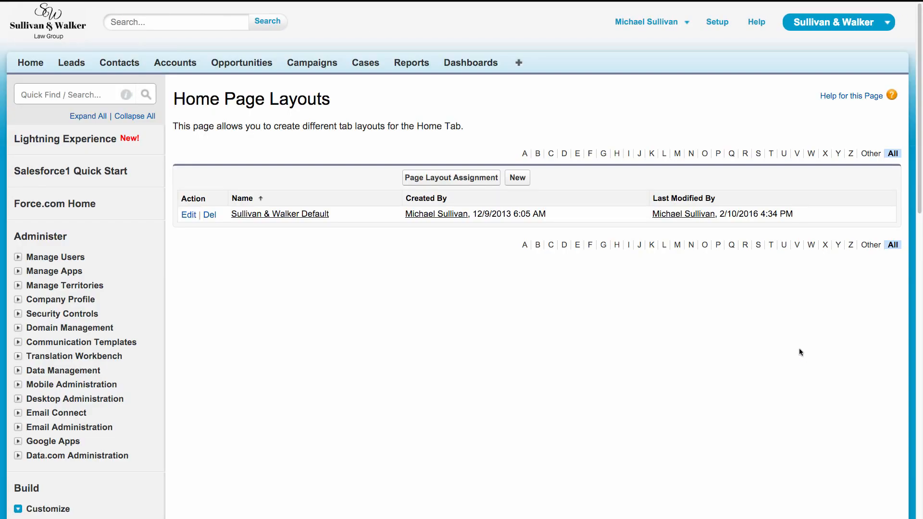
pyautogui.click(33, 66)
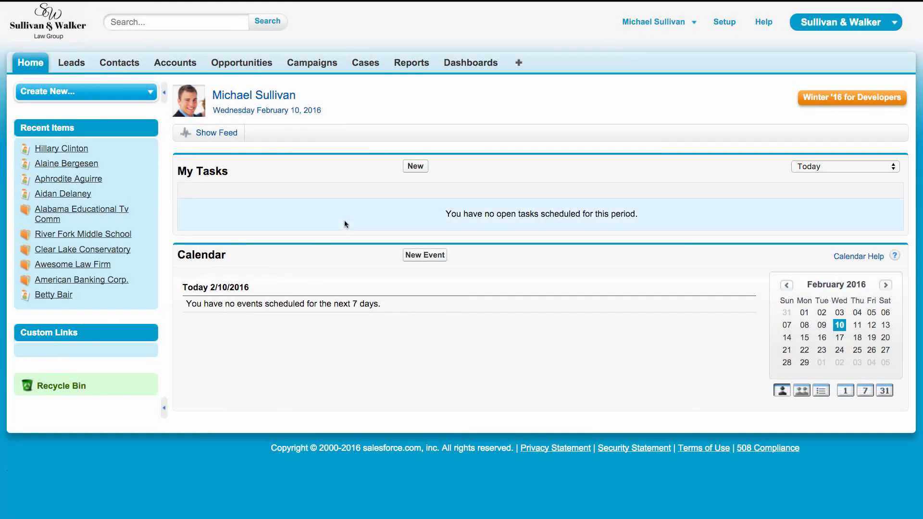
# Open the My Leads by Stage report, limit it to My leads and save the report.
pyautogui.click(422, 65)
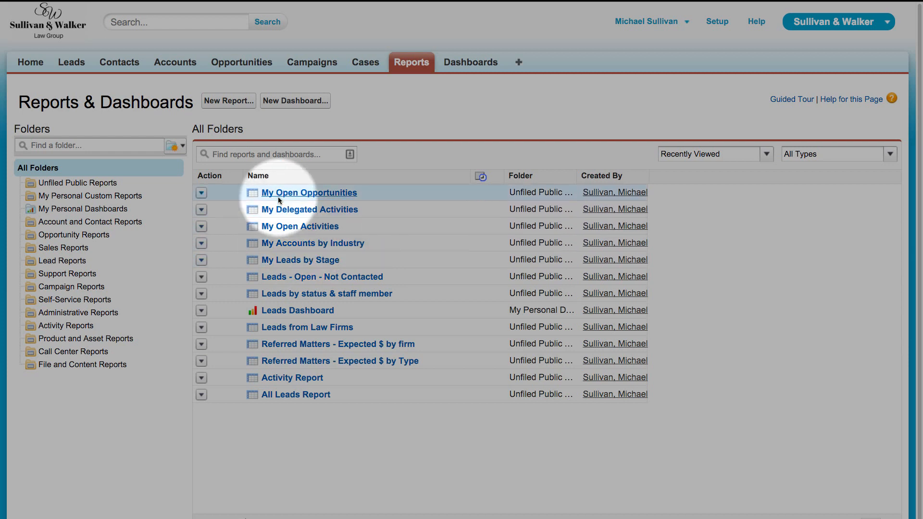
pyautogui.click(284, 261)
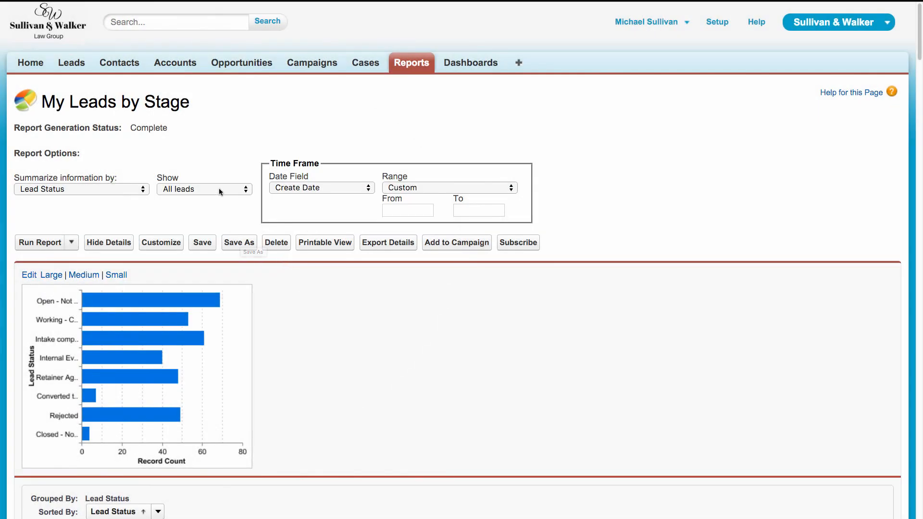
pyautogui.click(219, 189)
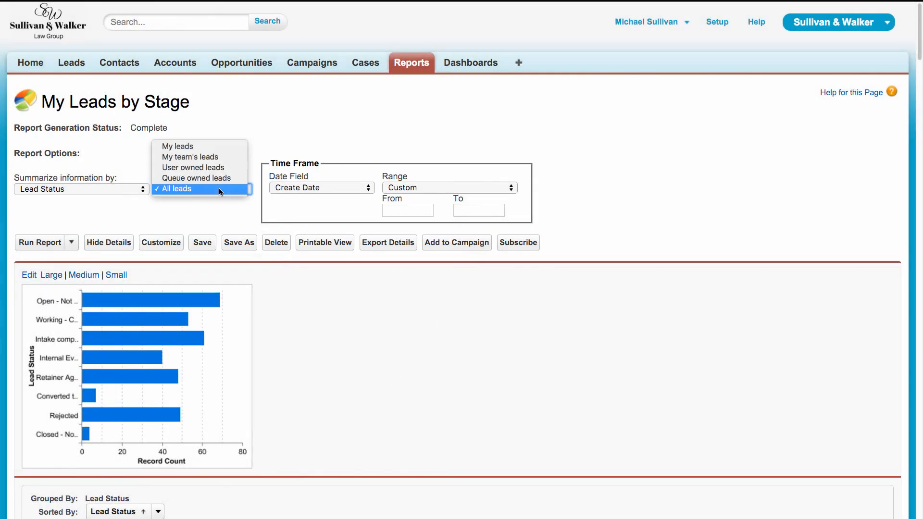
pyautogui.click(212, 146)
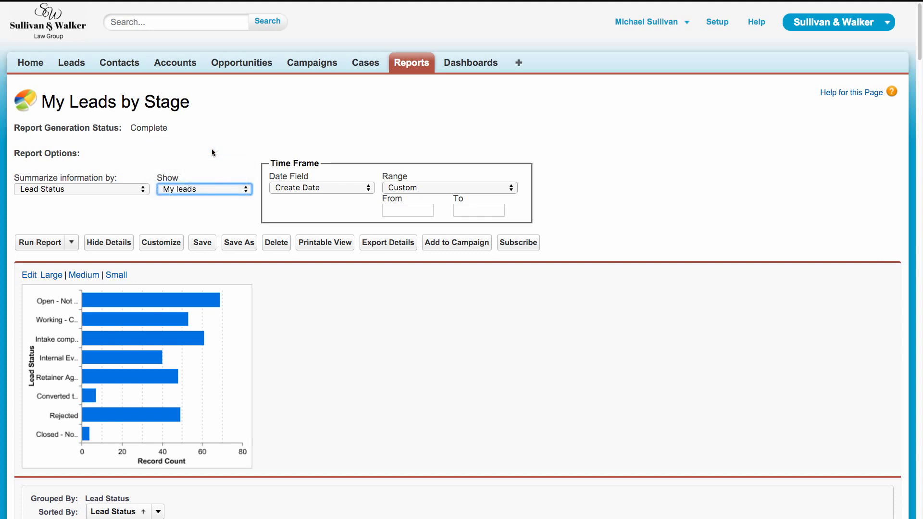
pyautogui.click(203, 243)
pyautogui.click(347, 293)
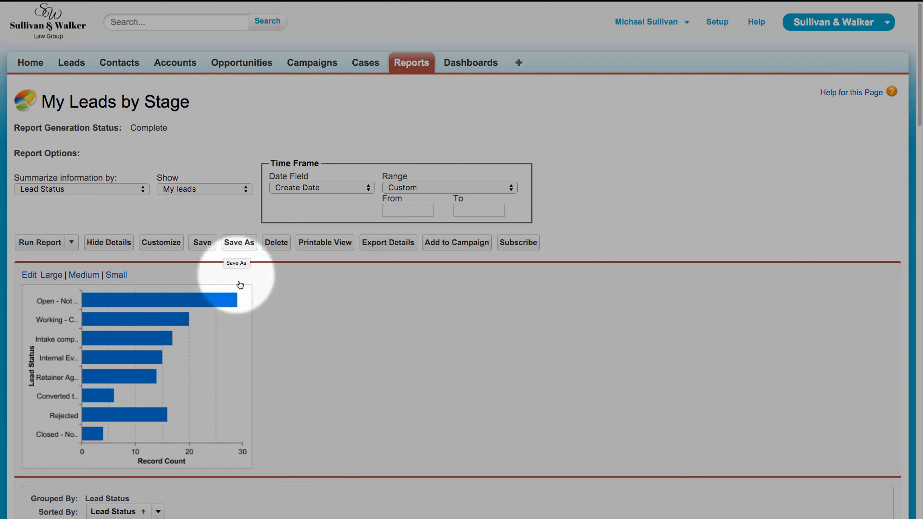
# Look through the lead records in the My Leads by Stage report and copy the report's URL.
pyautogui.scroll(-2, 168, 313)
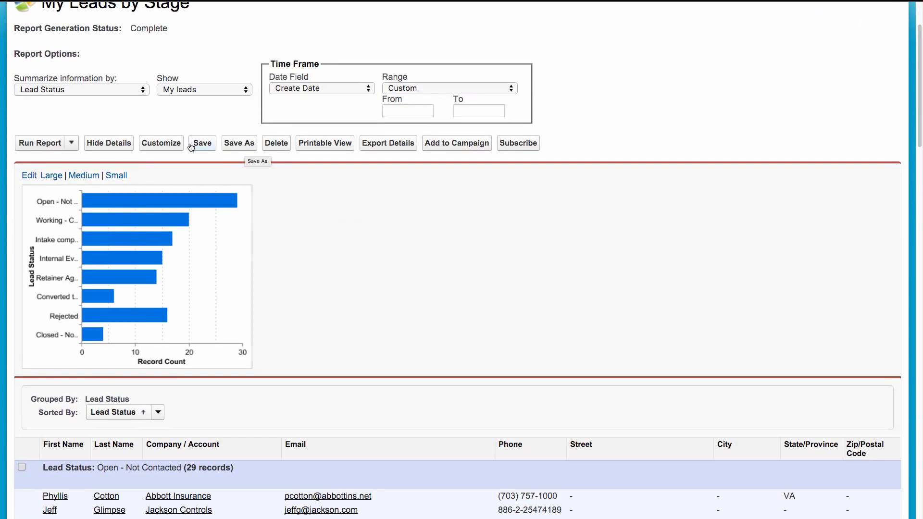
pyautogui.scroll(-1, 140, 290)
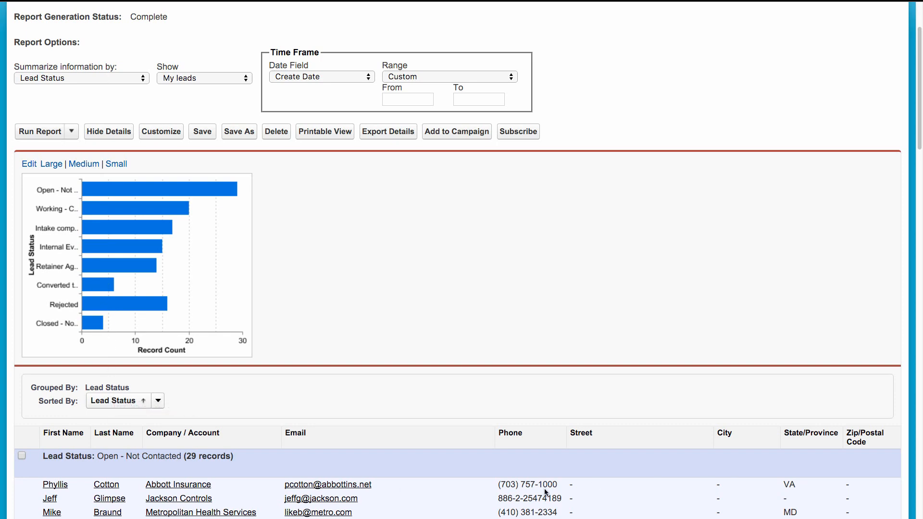
pyautogui.scroll(-3, 546, 491)
pyautogui.scroll(-2, 546, 492)
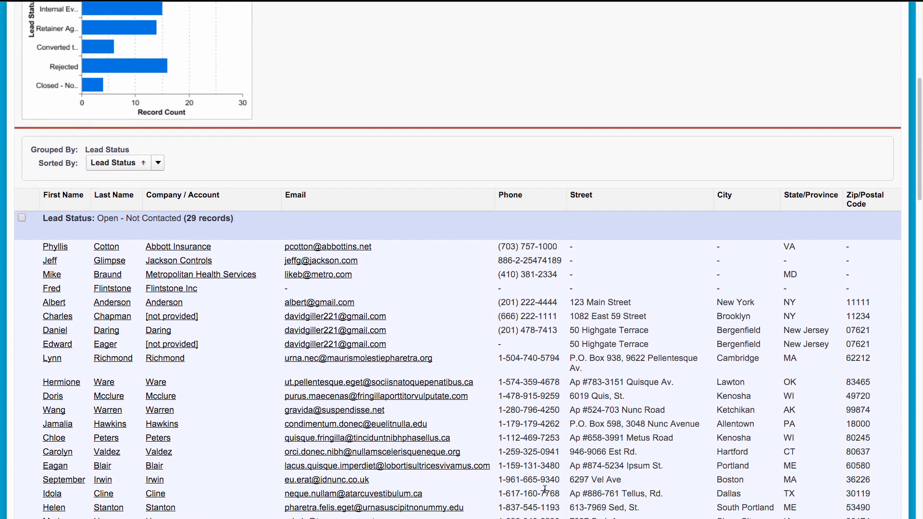
pyautogui.scroll(6, 545, 490)
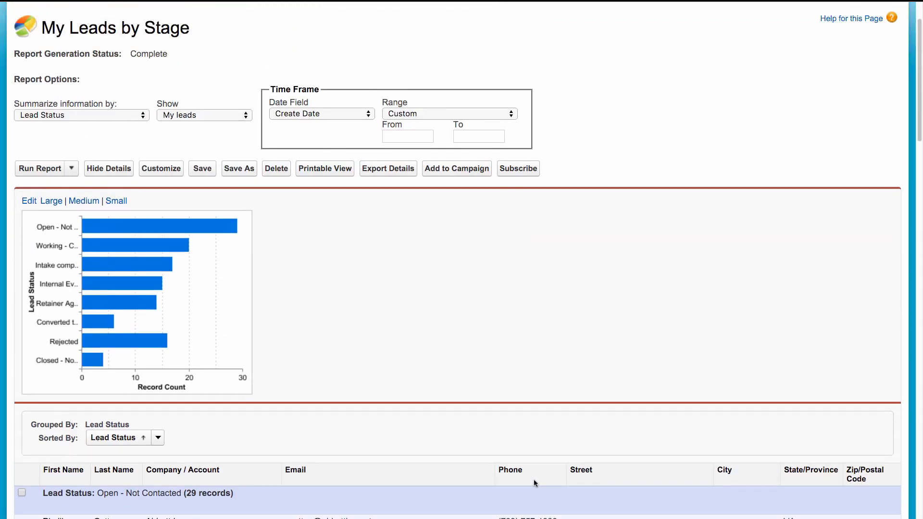
pyautogui.scroll(2, 535, 484)
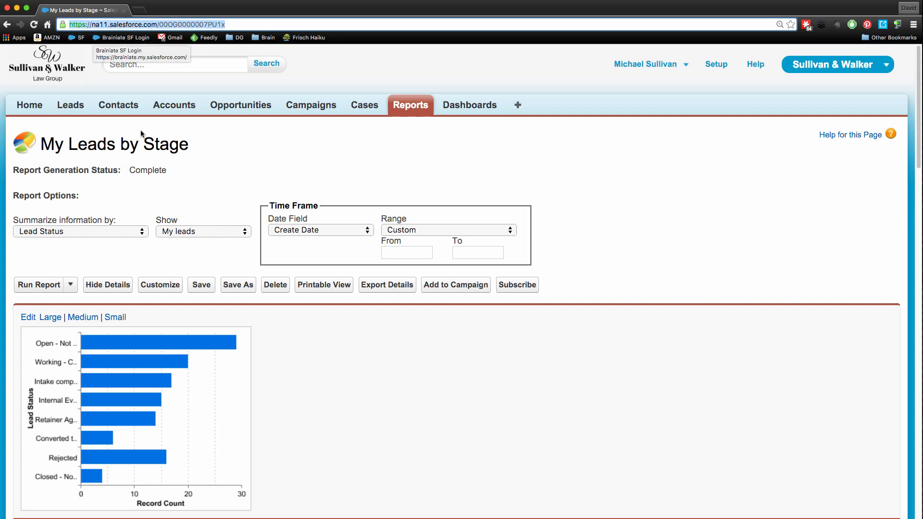
# Find the Home Page Components in Setup by searching for "home", and open the Custom Links component for editing.
pyautogui.click(35, 108)
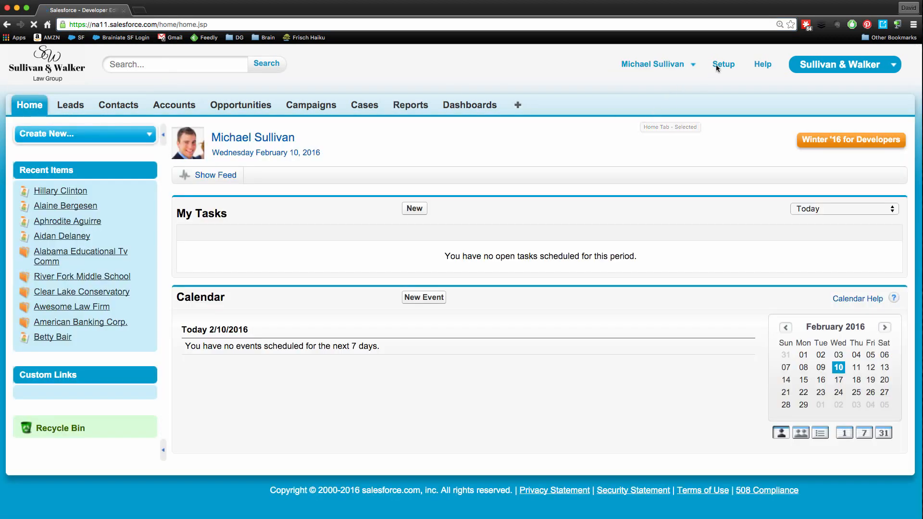
pyautogui.click(720, 68)
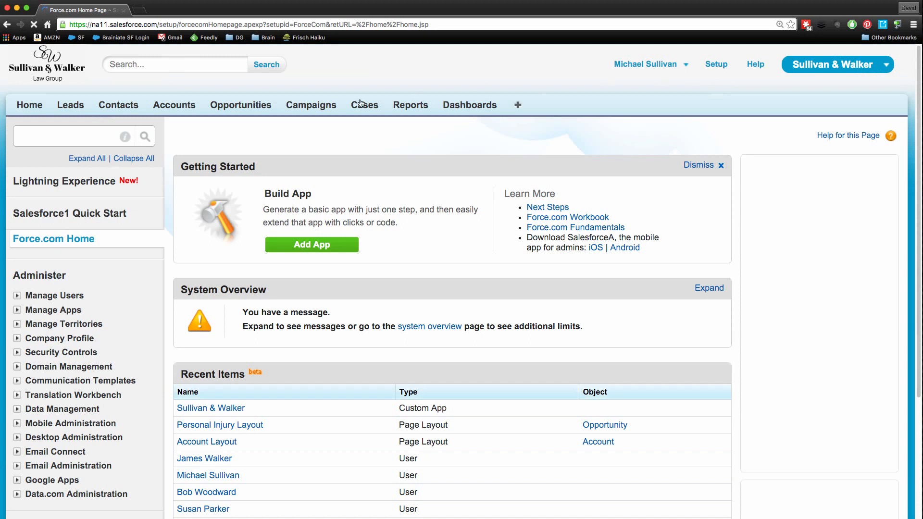
pyautogui.click(39, 138)
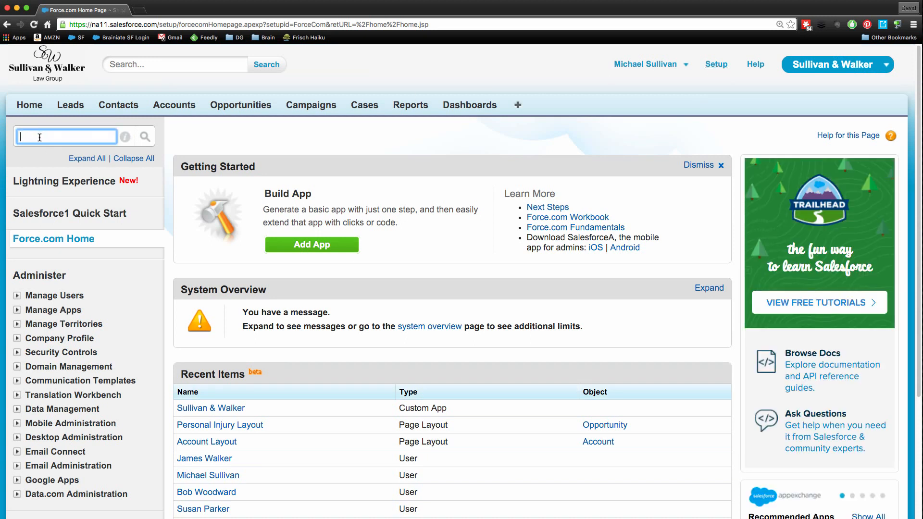
pyautogui.write('home')
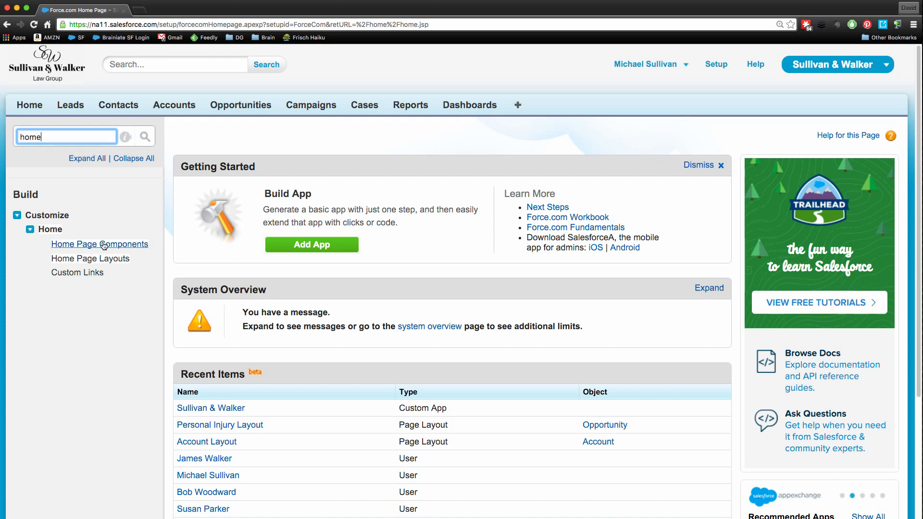
pyautogui.click(104, 245)
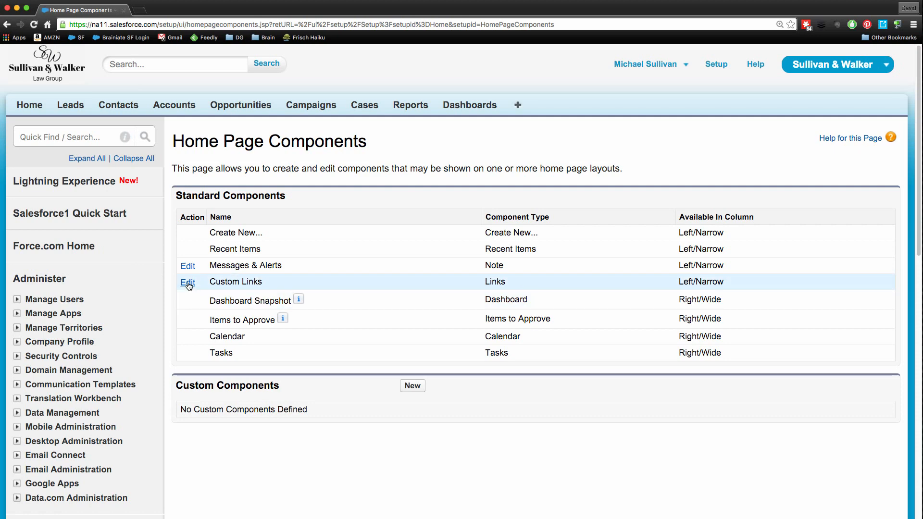
pyautogui.click(188, 282)
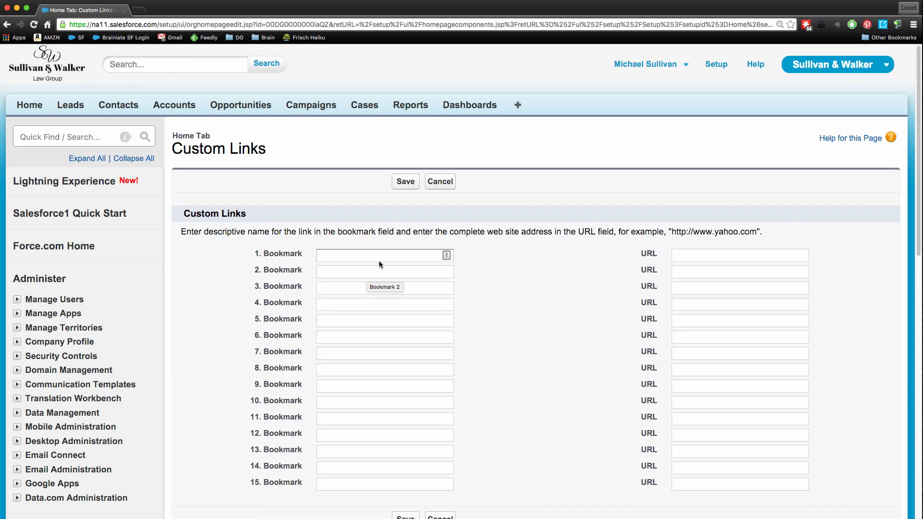
pyautogui.click(371, 256)
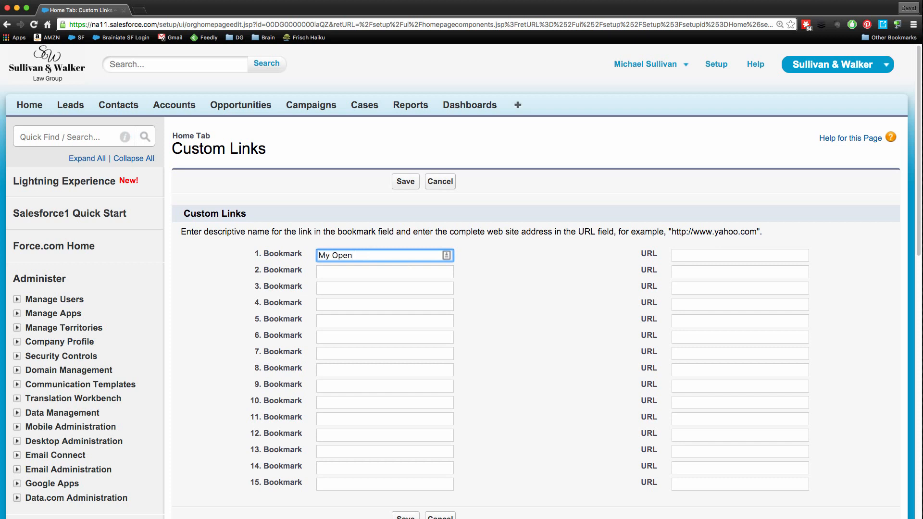
pyautogui.press('Tab')
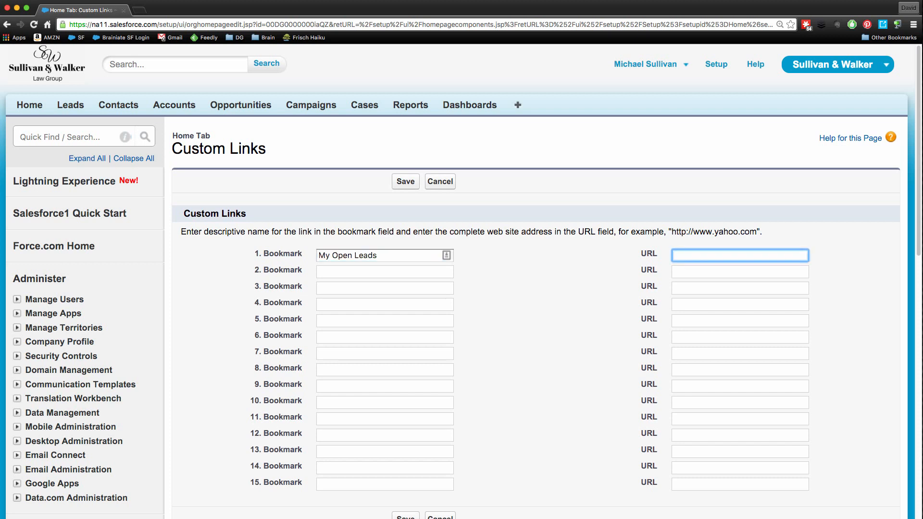
pyautogui.press('super+v')
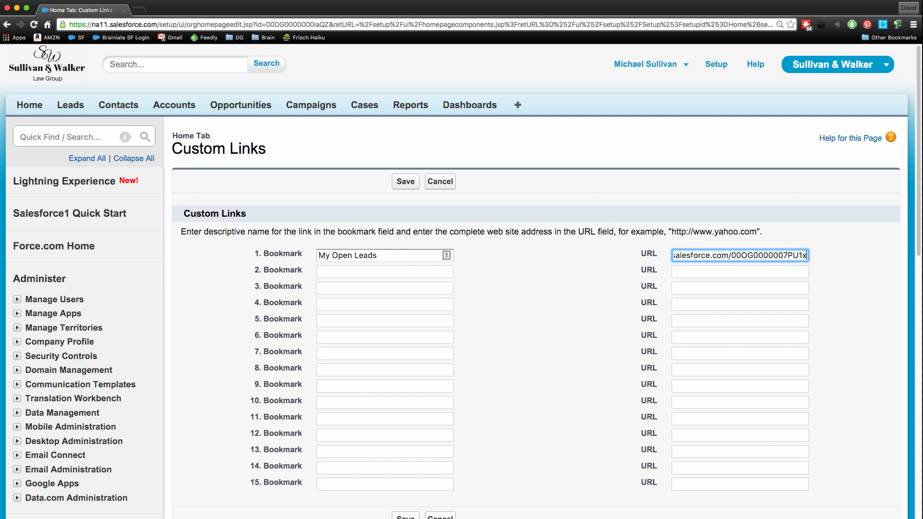
pyautogui.click(386, 255)
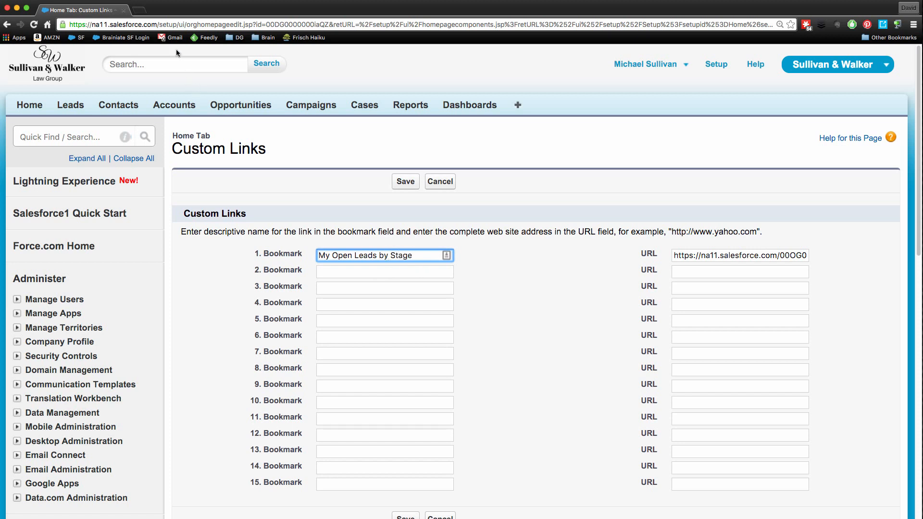
# Open the Reports page in a new browser tab and switch to it, keeping the Custom Links form open.
pyautogui.rightClick(399, 106)
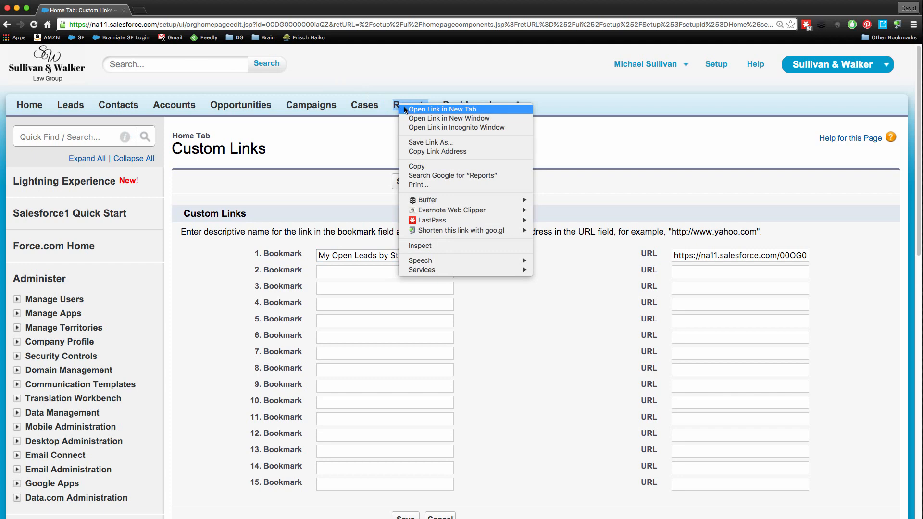
pyautogui.click(406, 109)
pyautogui.click(174, 13)
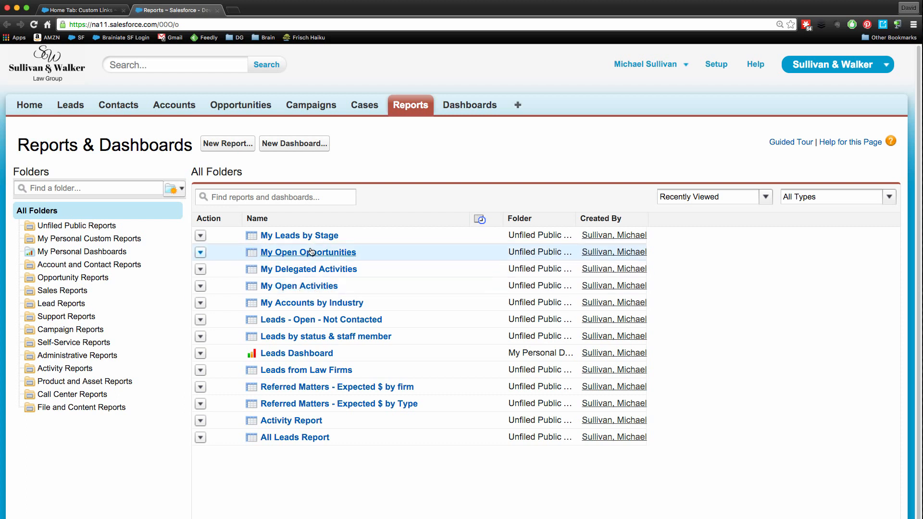
# Open the My Accounts by Industry report in a new browser tab and switch to that tab.
pyautogui.rightClick(306, 304)
pyautogui.click(312, 307)
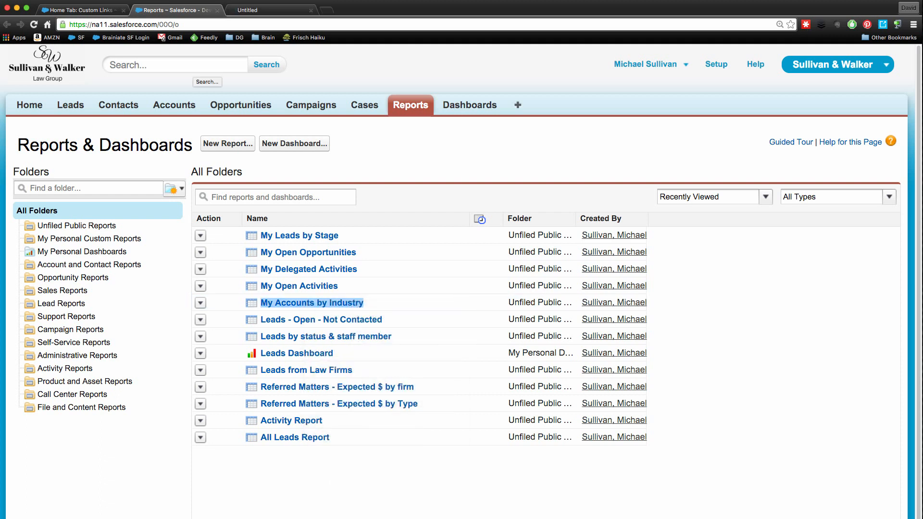
pyautogui.click(260, 11)
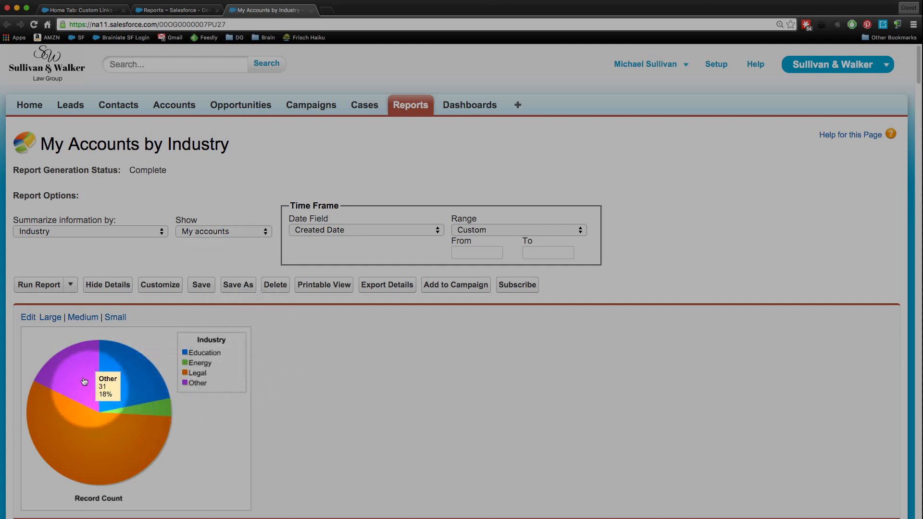
# Look through the chart and account records in the My Accounts by Industry report and copy the report's URL.
pyautogui.moveTo(119, 448)
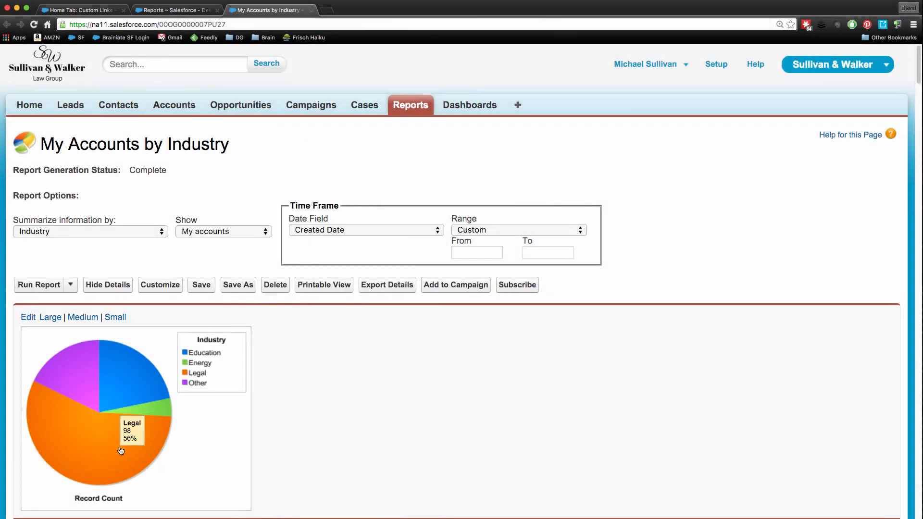
pyautogui.scroll(-5, 118, 440)
pyautogui.scroll(-4, 121, 451)
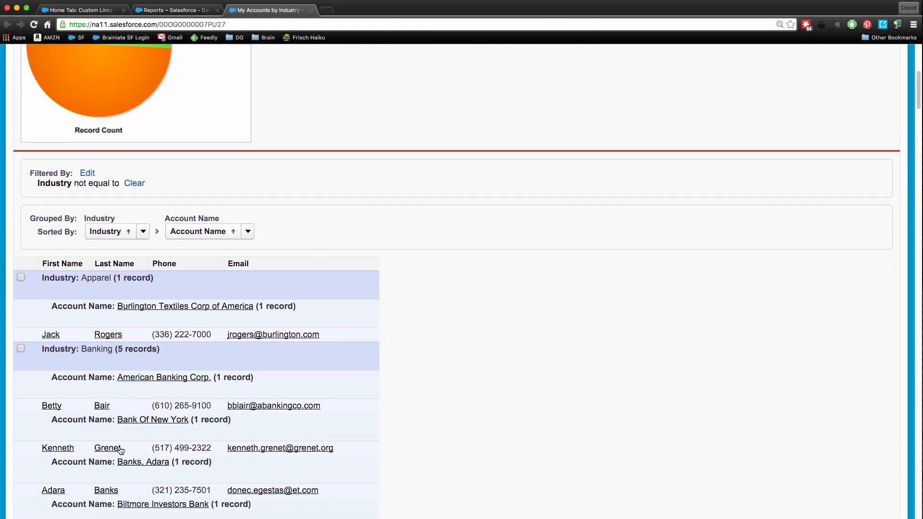
pyautogui.scroll(-2, 121, 451)
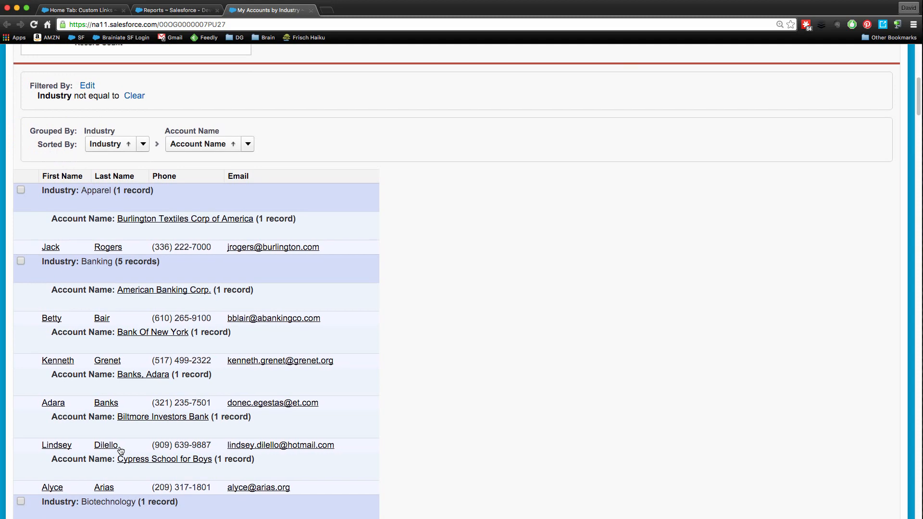
pyautogui.scroll(5, 121, 451)
pyautogui.scroll(1, 120, 451)
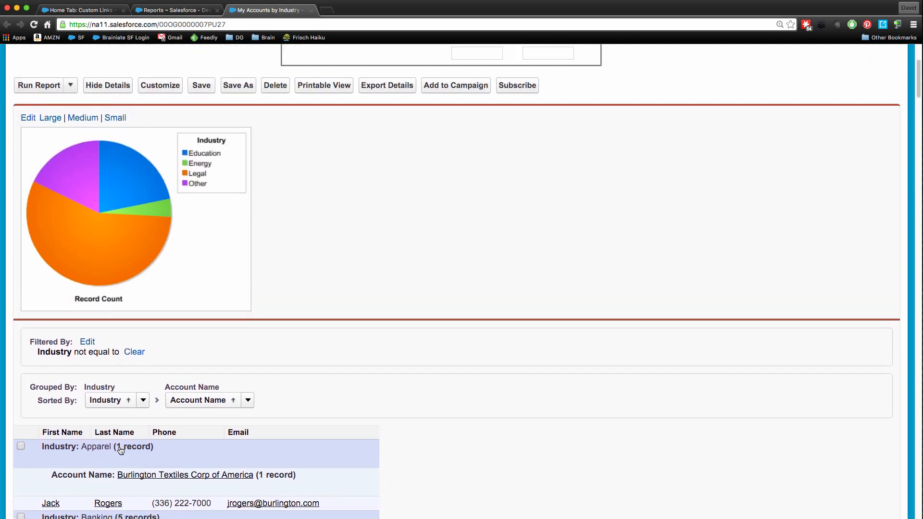
pyautogui.scroll(5, 120, 450)
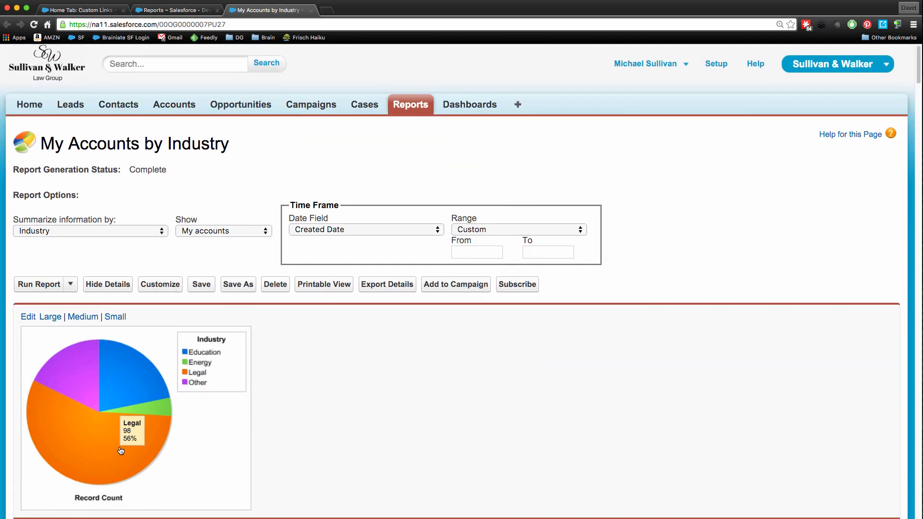
pyautogui.click(235, 27)
pyautogui.rightClick(235, 26)
pyautogui.click(240, 40)
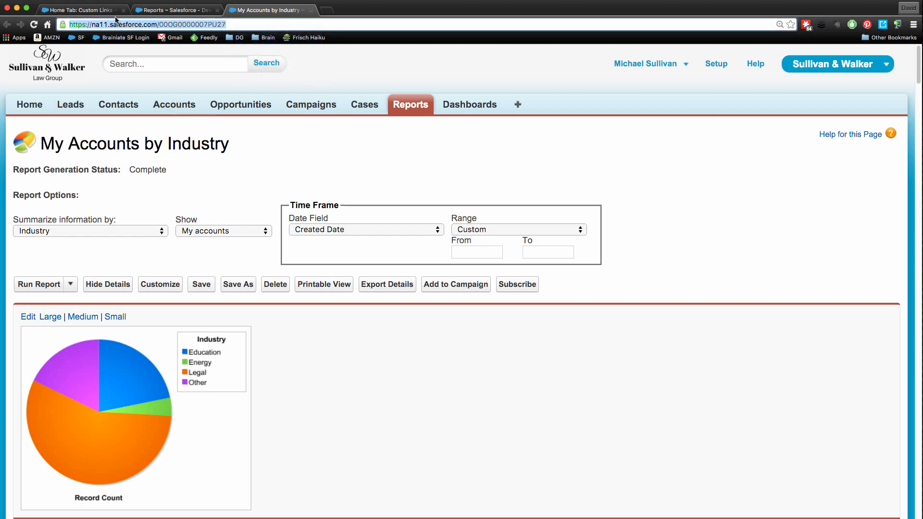
pyautogui.click(103, 11)
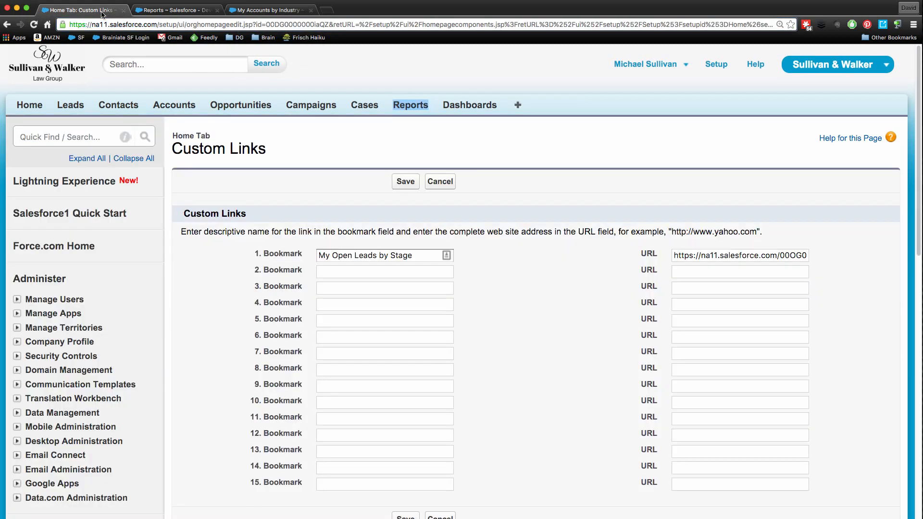
pyautogui.click(371, 270)
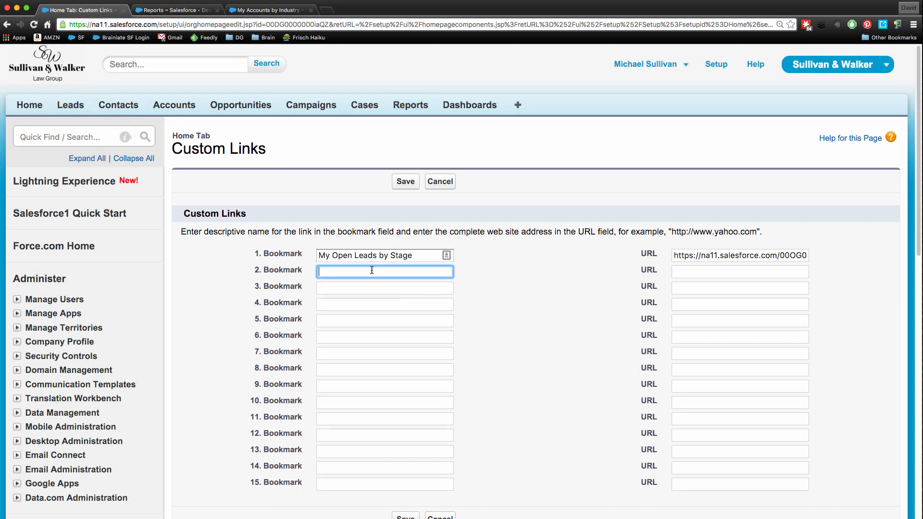
pyautogui.write('My Accounts by Industry')
pyautogui.press('Tab')
pyautogui.press('super+v')
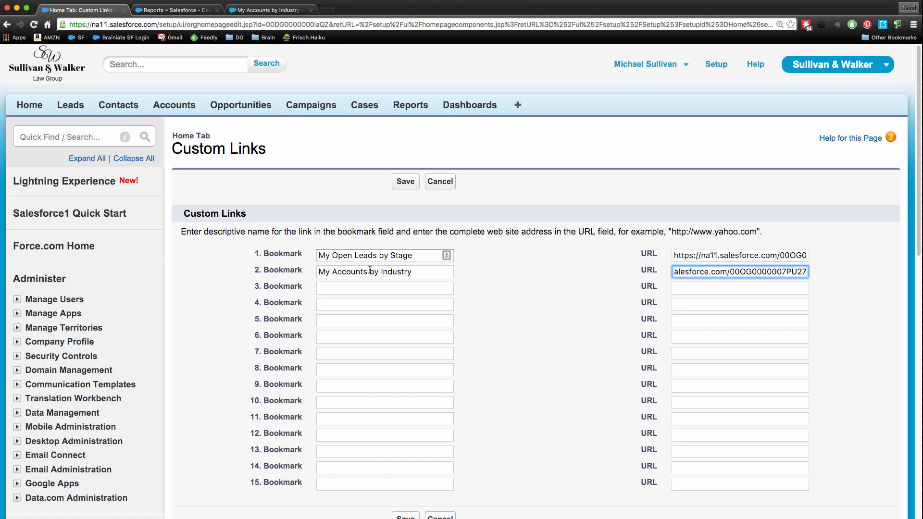
# Return to the Reports page, open the My Open Activities report in a new browser tab and switch to it.
pyautogui.click(346, 287)
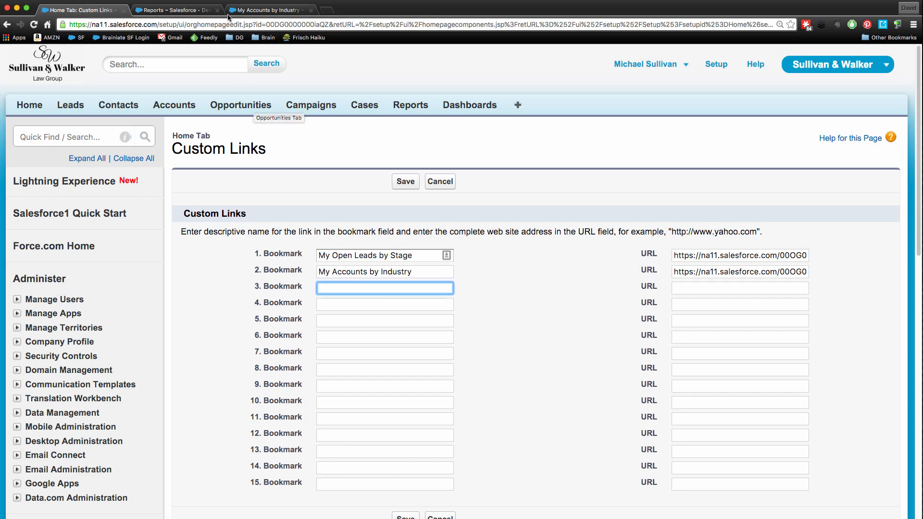
pyautogui.click(207, 11)
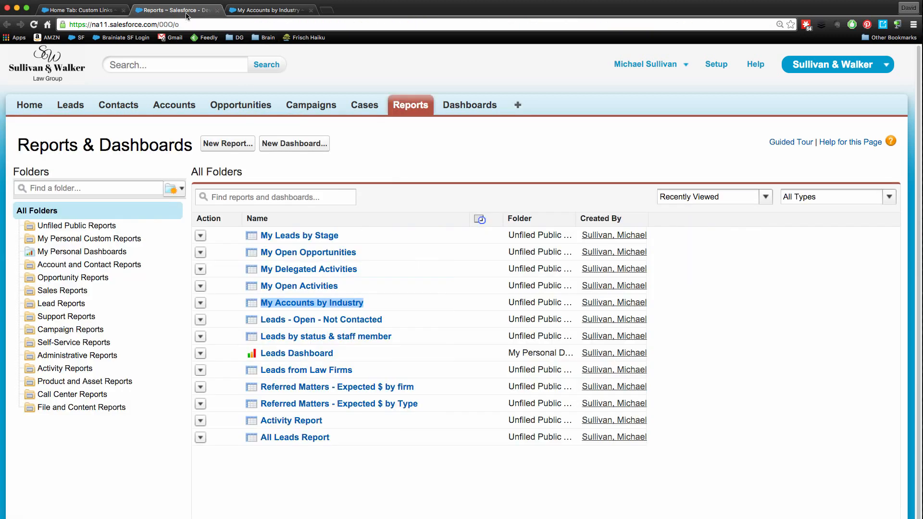
pyautogui.rightClick(300, 287)
pyautogui.click(301, 285)
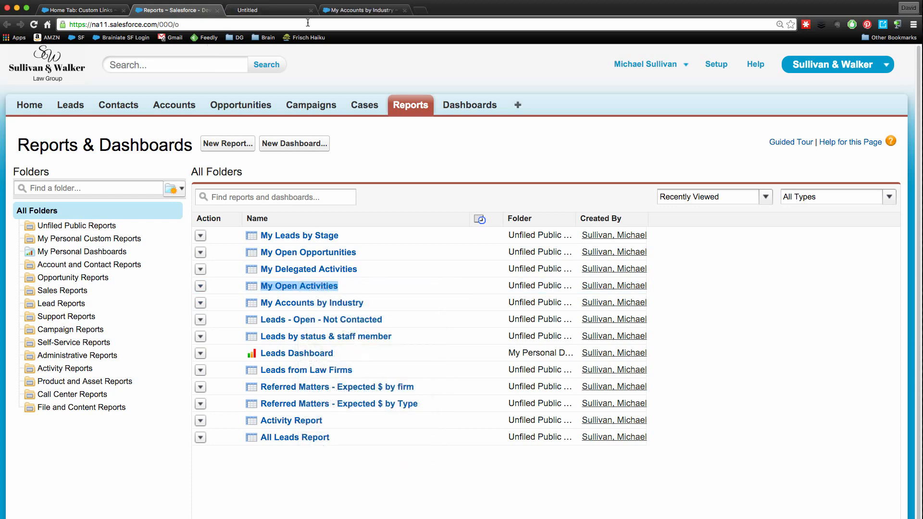
pyautogui.click(269, 16)
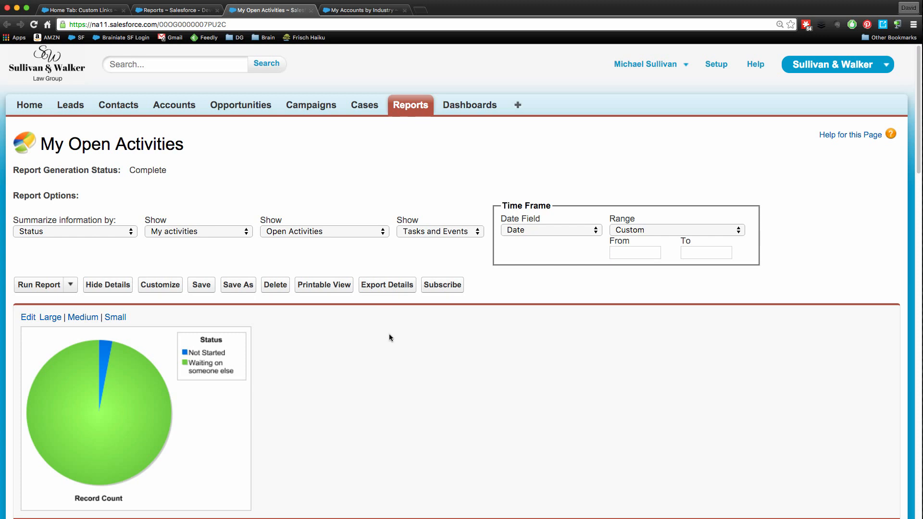
# Look through the activities grouped by status in the My Open Activities report and copy the report's URL.
pyautogui.scroll(-5, 389, 337)
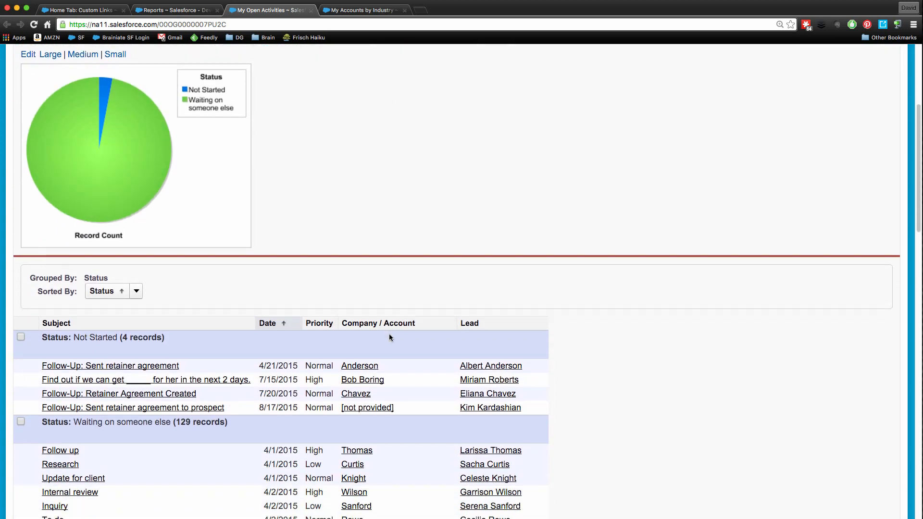
pyautogui.scroll(-1, 389, 337)
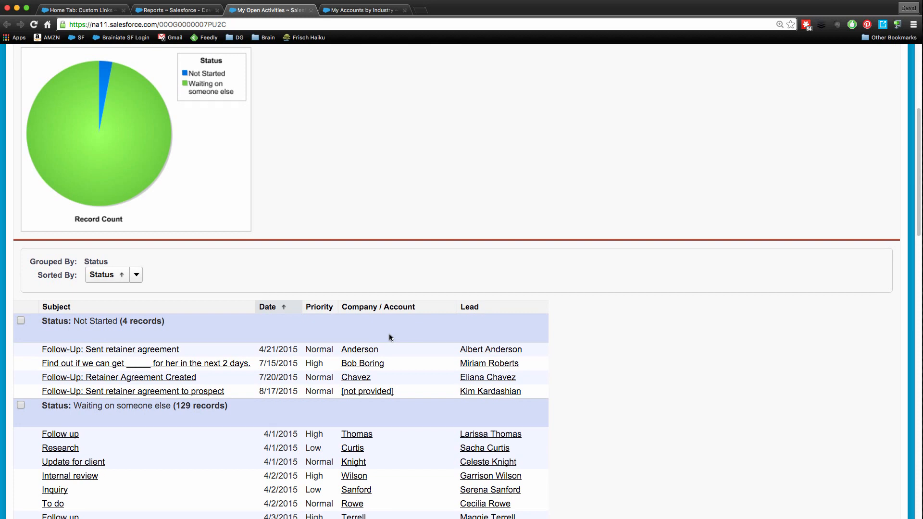
pyautogui.scroll(4, 401, 330)
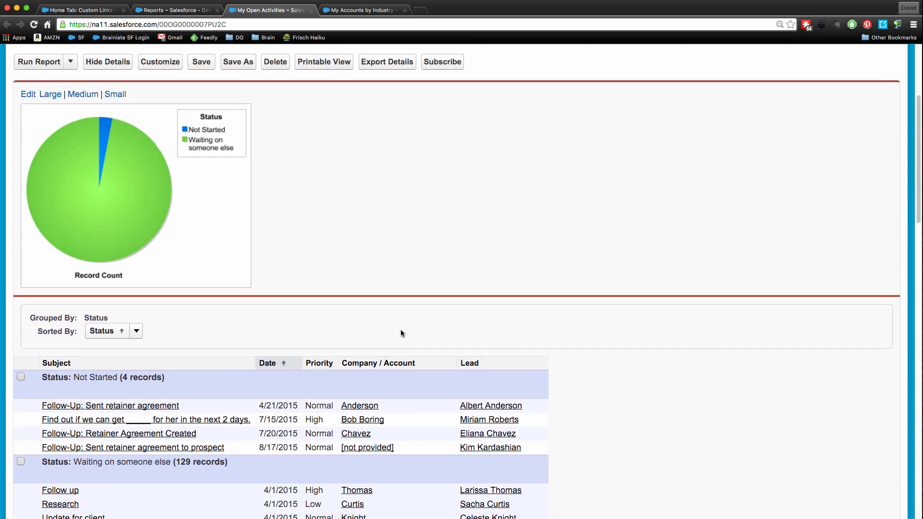
pyautogui.scroll(-1, 402, 333)
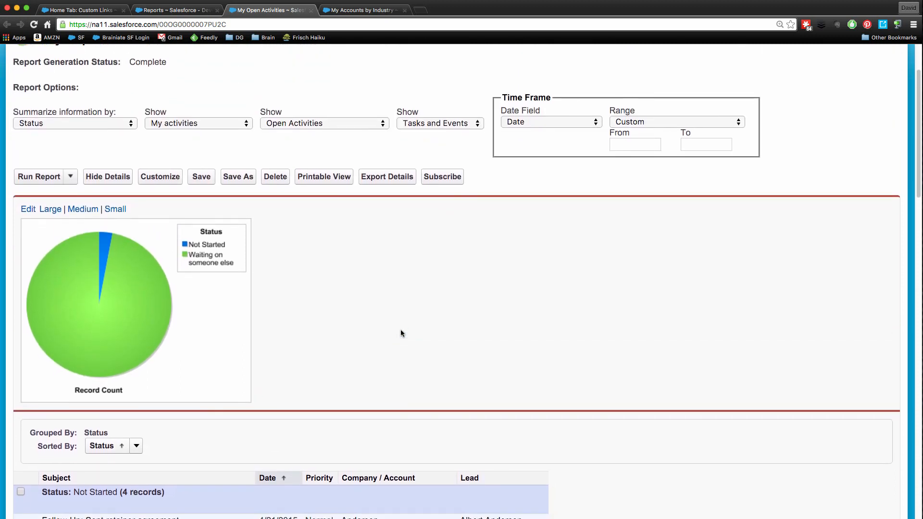
pyautogui.scroll(-6, 402, 334)
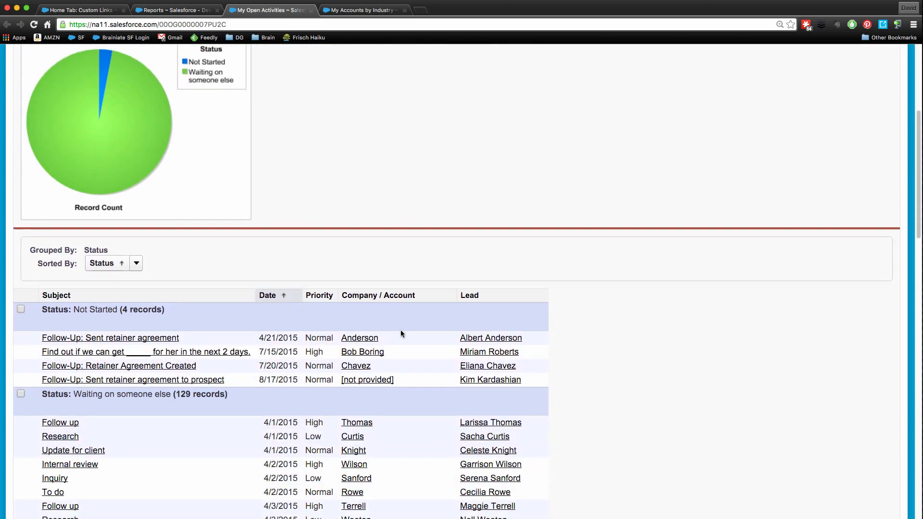
pyautogui.scroll(8, 402, 333)
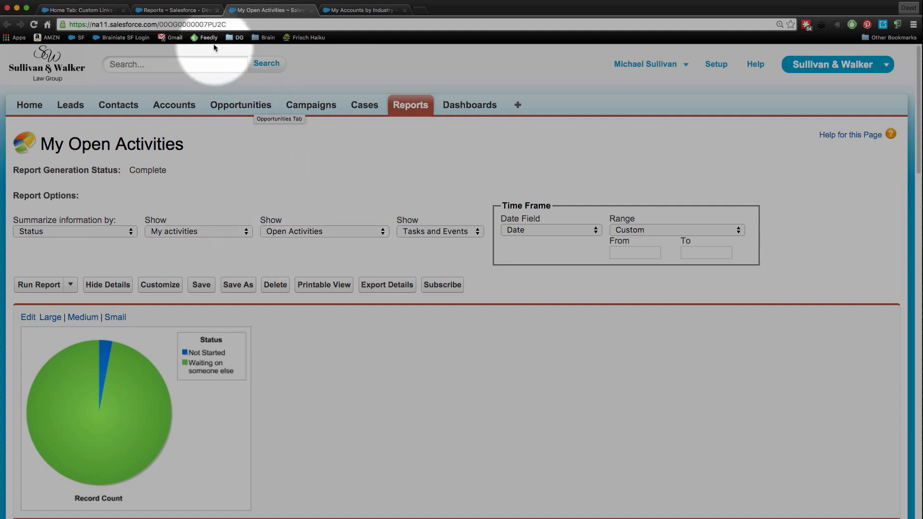
pyautogui.click(215, 24)
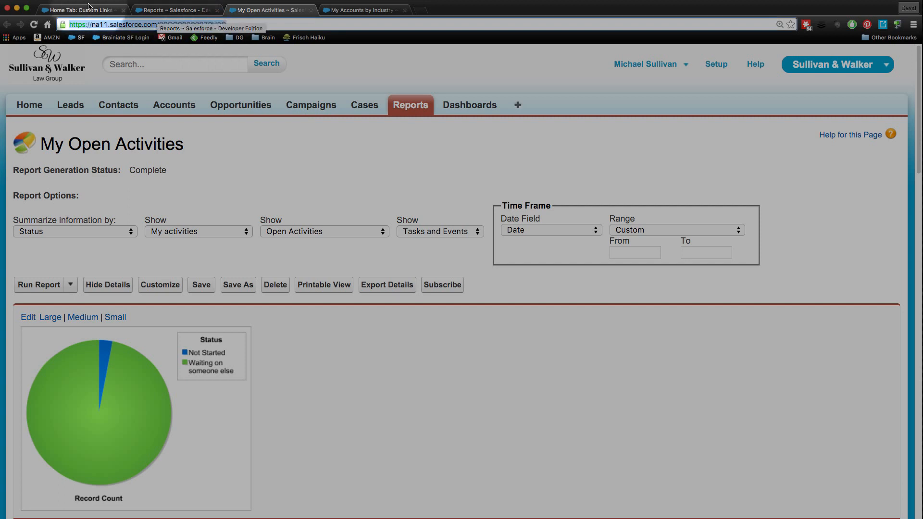
pyautogui.click(110, 9)
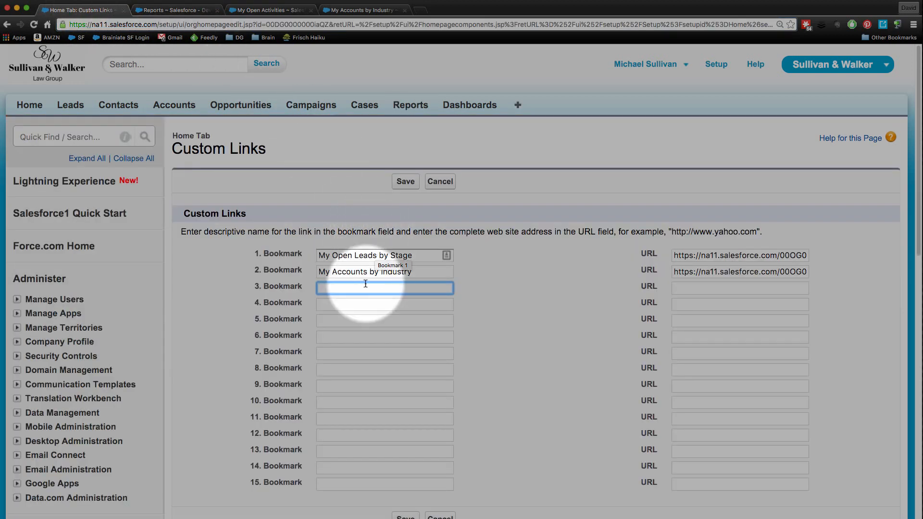
pyautogui.write('My')
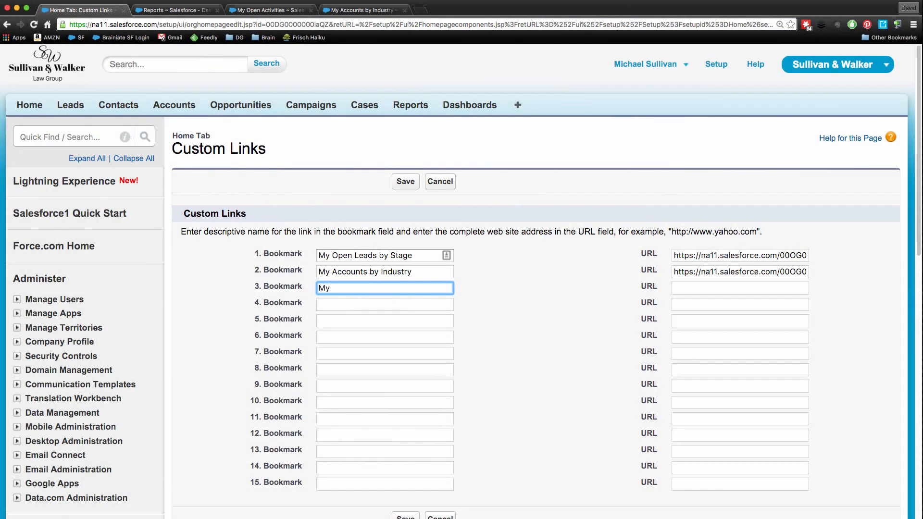
pyautogui.write(' Open Activities')
pyautogui.press('Tab')
pyautogui.press('super+v')
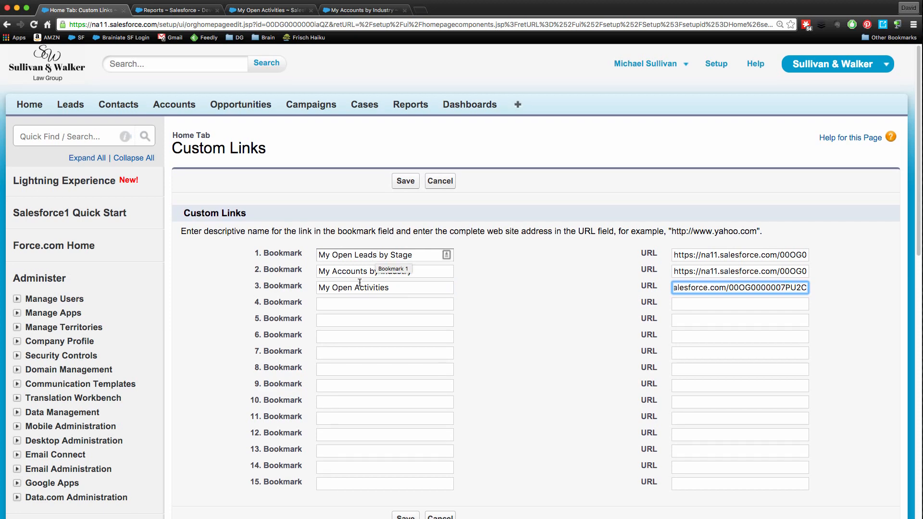
# Return to the Reports page, open the My Delegated Activities report in a new browser tab and switch to it.
pyautogui.click(353, 304)
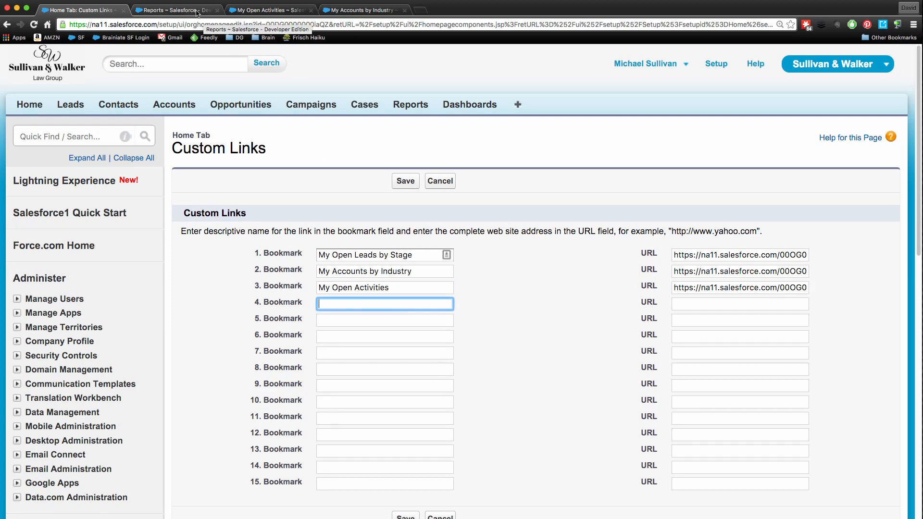
pyautogui.click(176, 10)
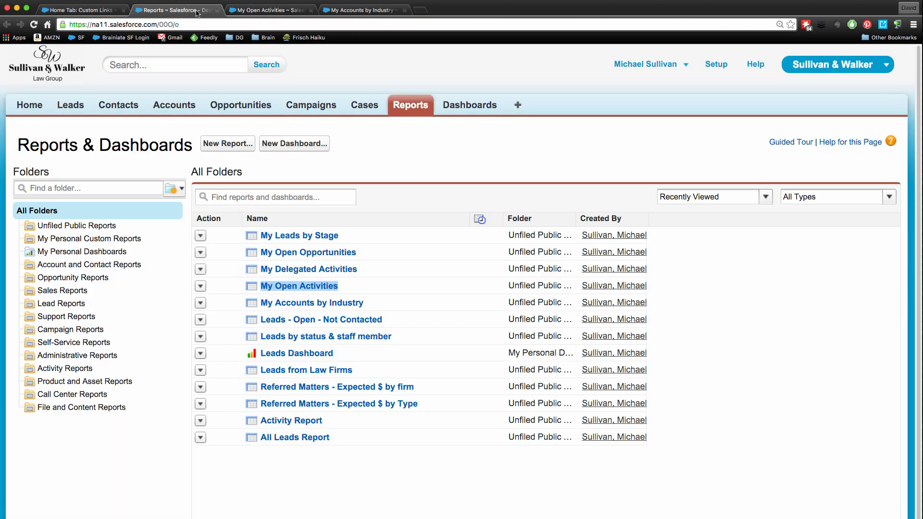
pyautogui.rightClick(299, 269)
pyautogui.click(337, 276)
pyautogui.click(259, 12)
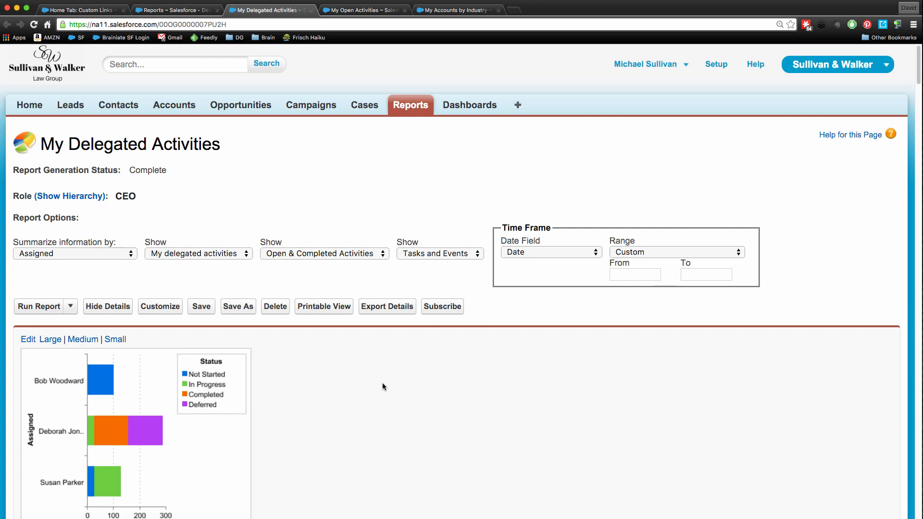
# Look through the chart, report options and assigned activities in the My Delegated Activities report and copy the report's URL.
pyautogui.scroll(-1, 383, 383)
pyautogui.scroll(-5, 429, 483)
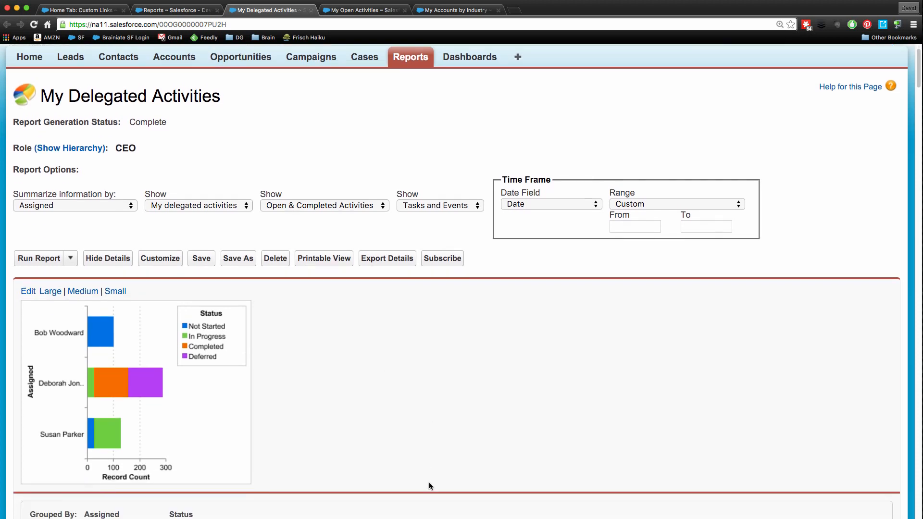
pyautogui.scroll(2, 429, 483)
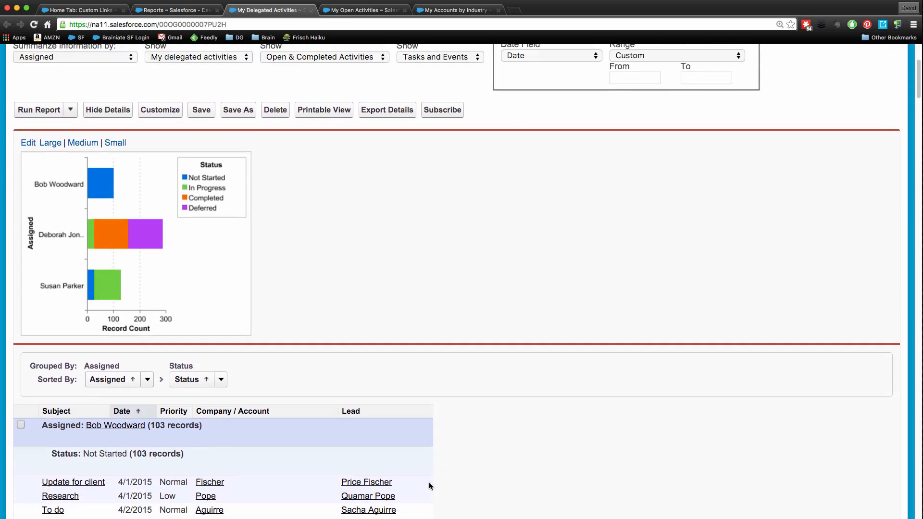
pyautogui.scroll(-1, 430, 483)
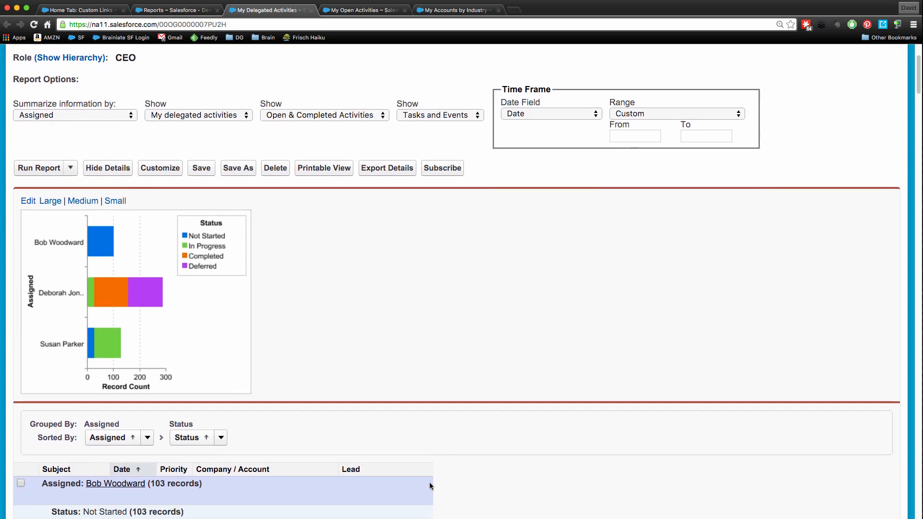
pyautogui.scroll(3, 429, 483)
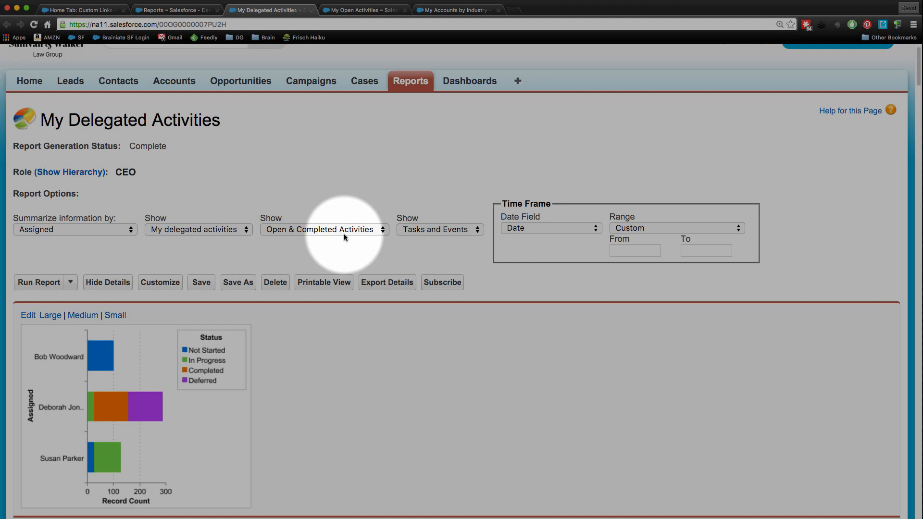
pyautogui.scroll(-1, 355, 352)
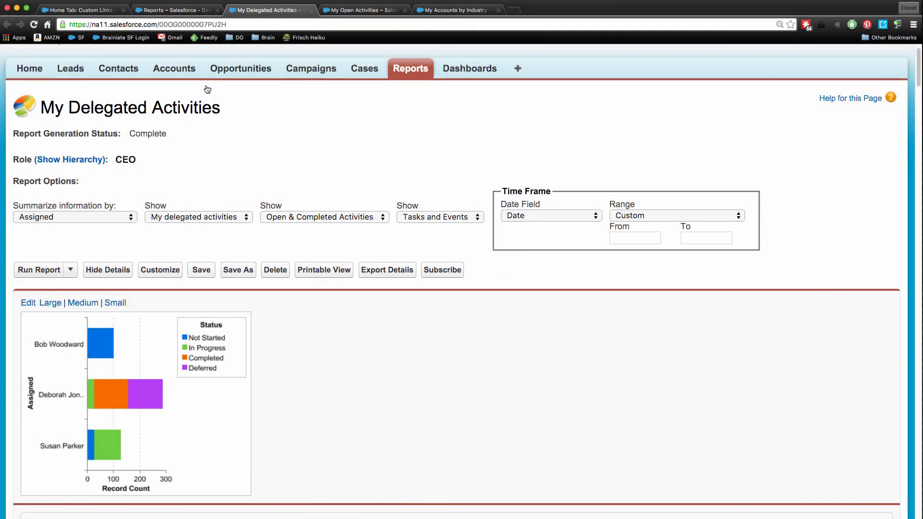
pyautogui.click(239, 27)
pyautogui.rightClick(238, 28)
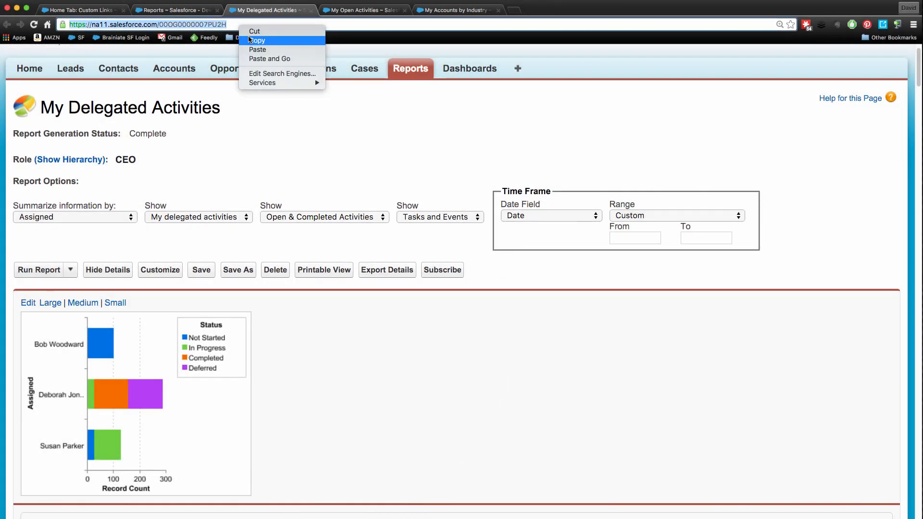
pyautogui.click(252, 41)
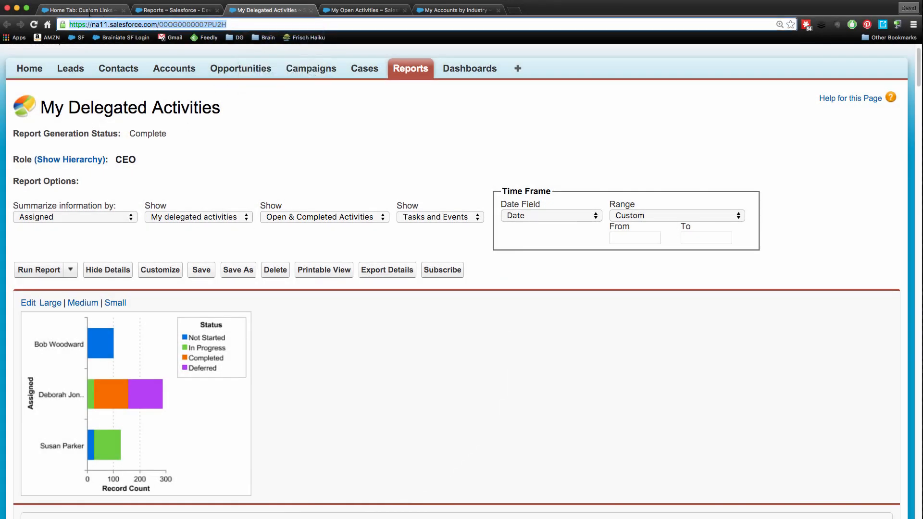
pyautogui.click(90, 15)
pyautogui.write('My ')
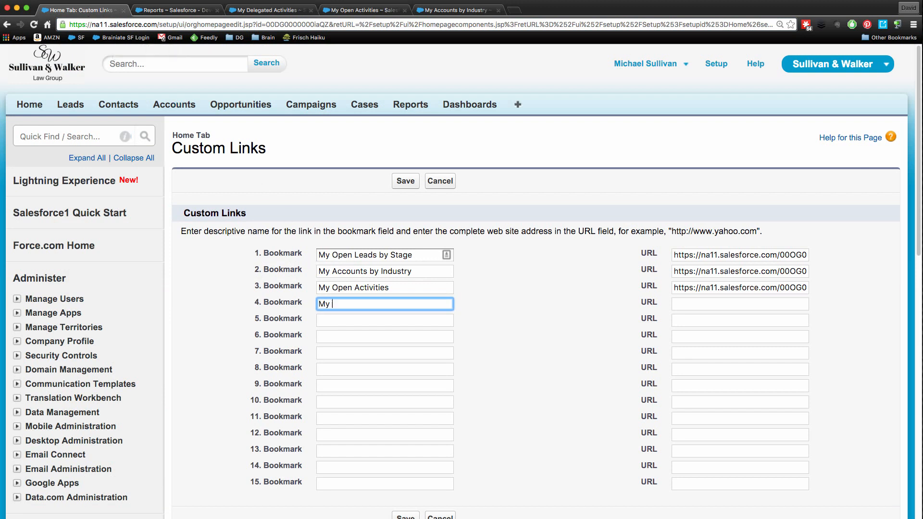
pyautogui.write('Delegated Activities')
pyautogui.press('Tab')
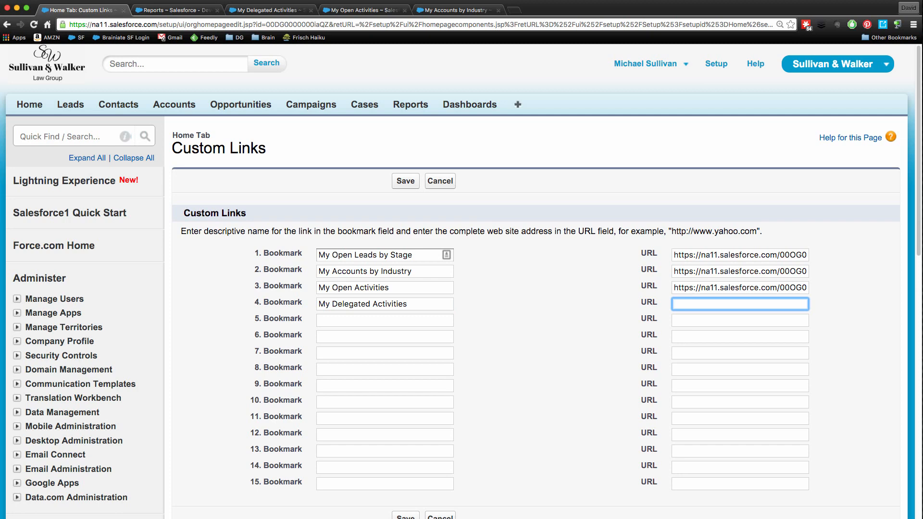
pyautogui.press('super+v')
pyautogui.press('Tab')
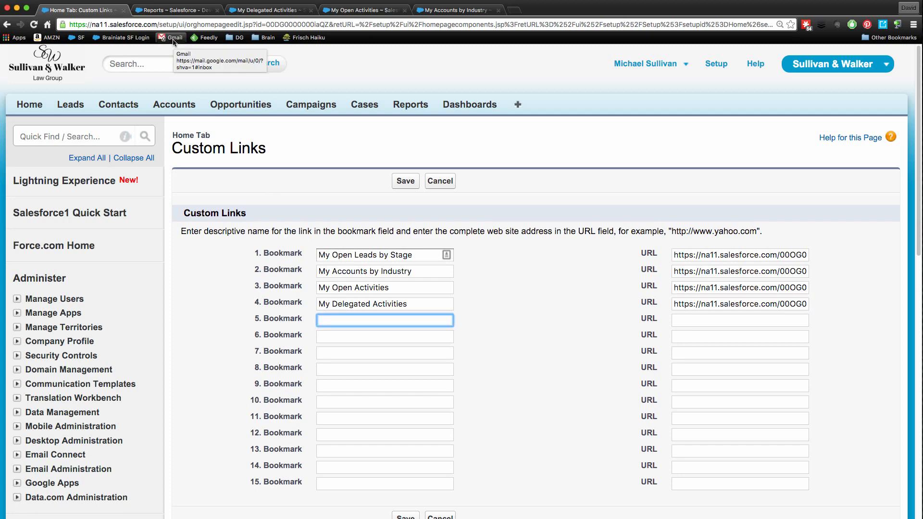
# Return to the Reports page, open the My Open Opportunities report in a new browser tab and switch to it.
pyautogui.click(174, 10)
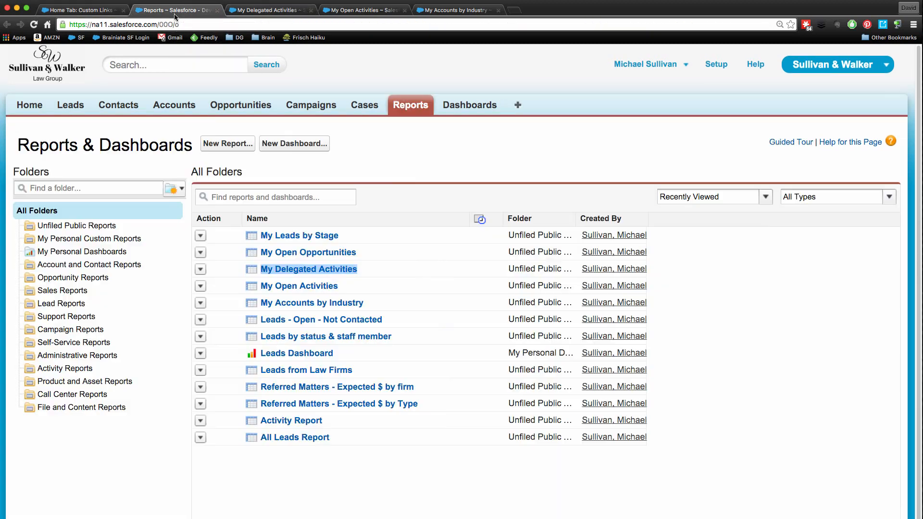
pyautogui.rightClick(282, 254)
pyautogui.click(291, 256)
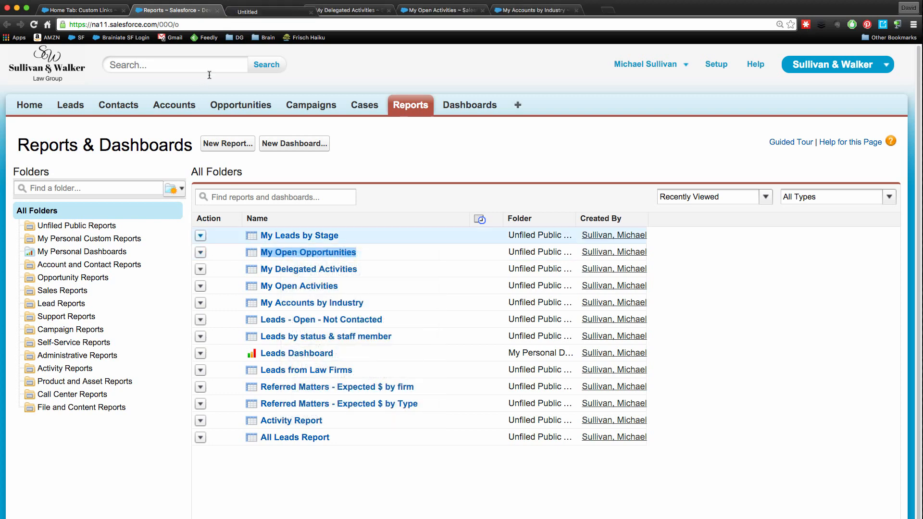
pyautogui.click(278, 14)
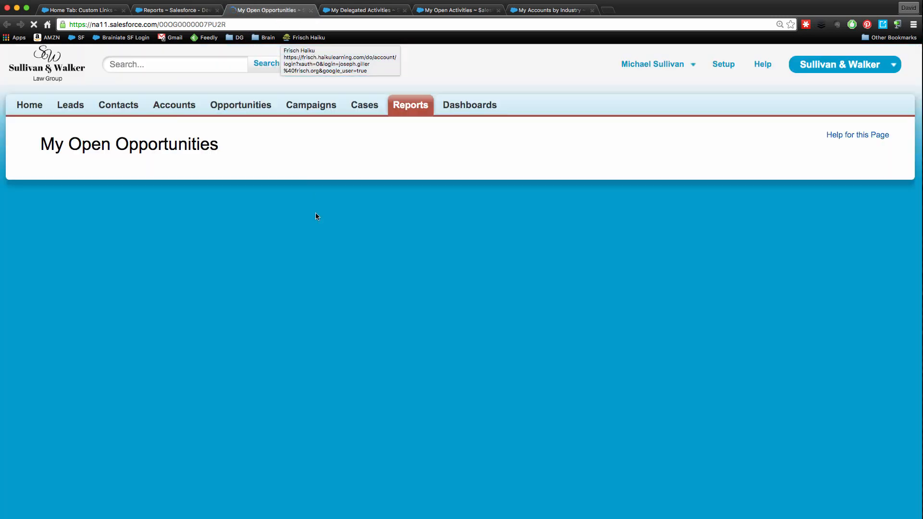
# Look through the chart, report options and grouped records in the My Open Opportunities report and copy the report's URL.
pyautogui.scroll(-3, 584, 315)
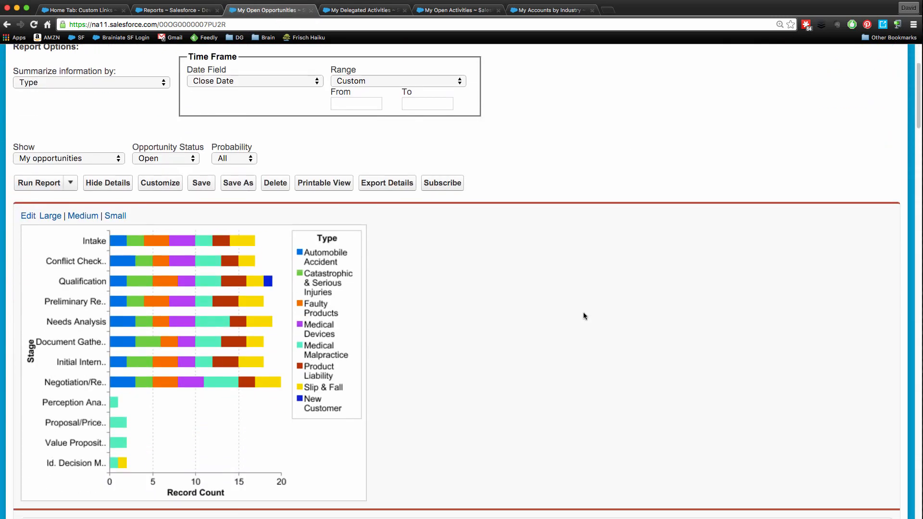
pyautogui.scroll(3, 583, 315)
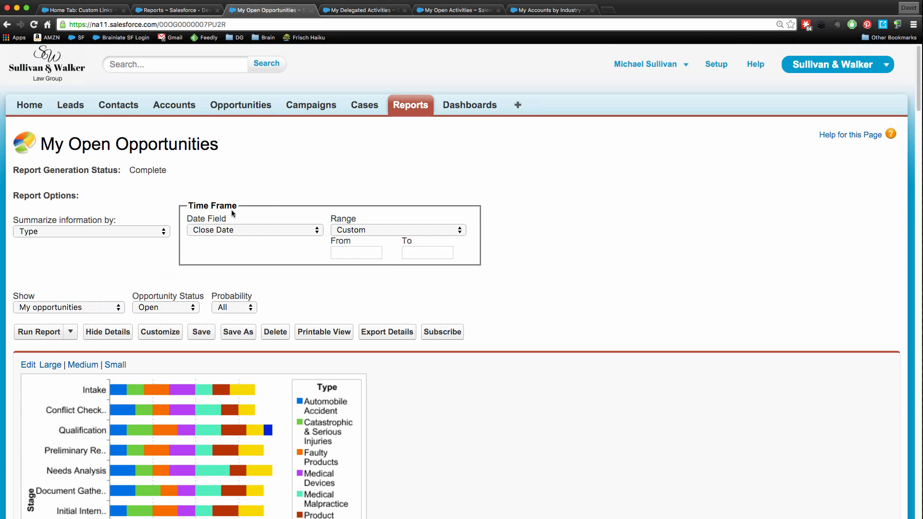
pyautogui.scroll(-10, 255, 296)
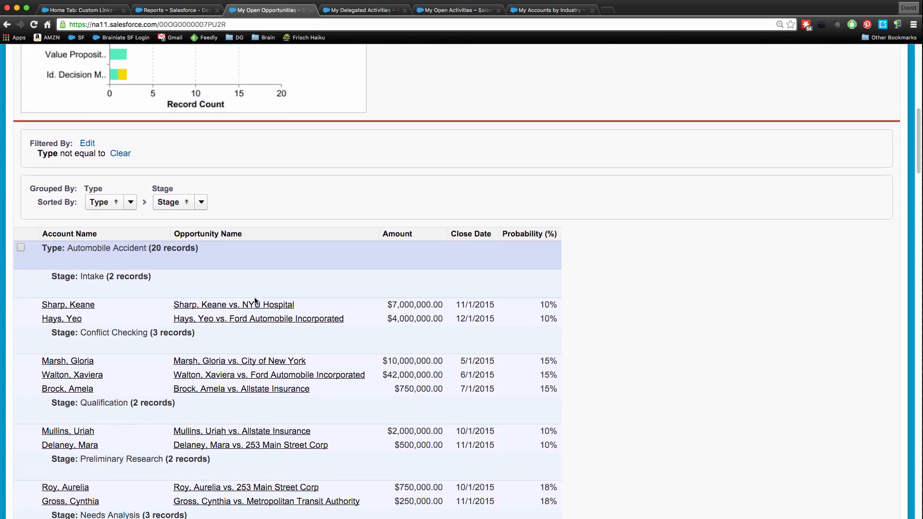
pyautogui.scroll(10, 255, 301)
pyautogui.scroll(-1, 252, 287)
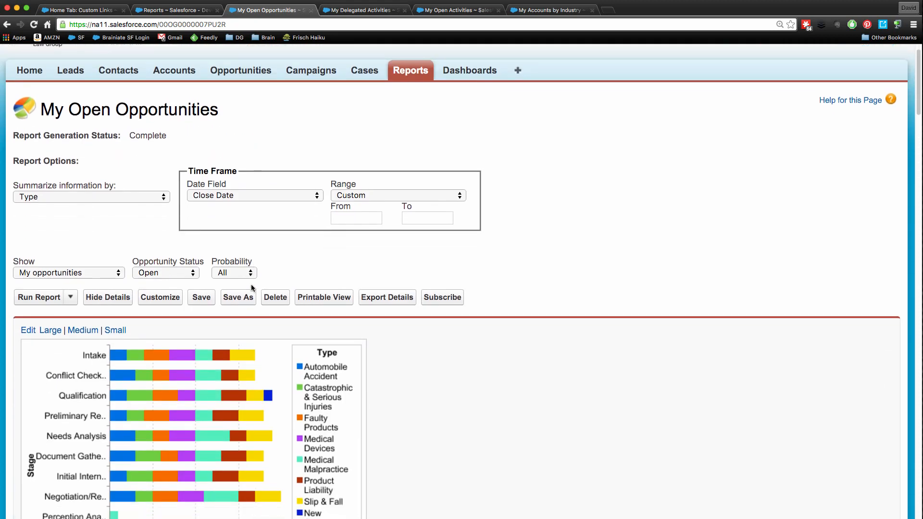
pyautogui.scroll(1, 251, 287)
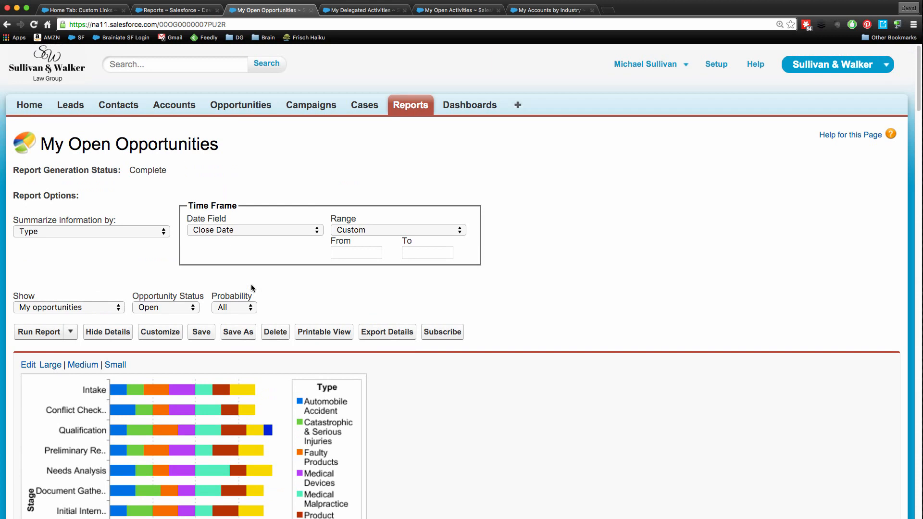
pyautogui.click(259, 24)
pyautogui.rightClick(258, 25)
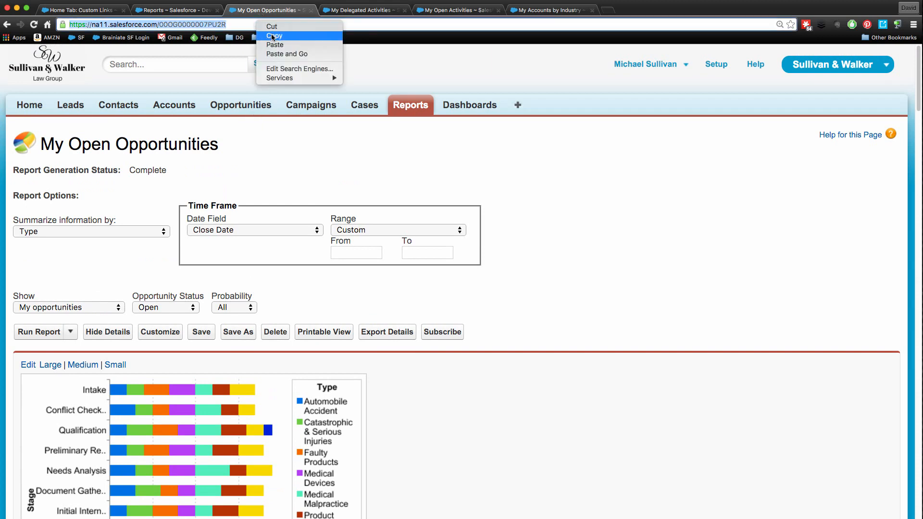
pyautogui.click(273, 36)
pyautogui.click(84, 11)
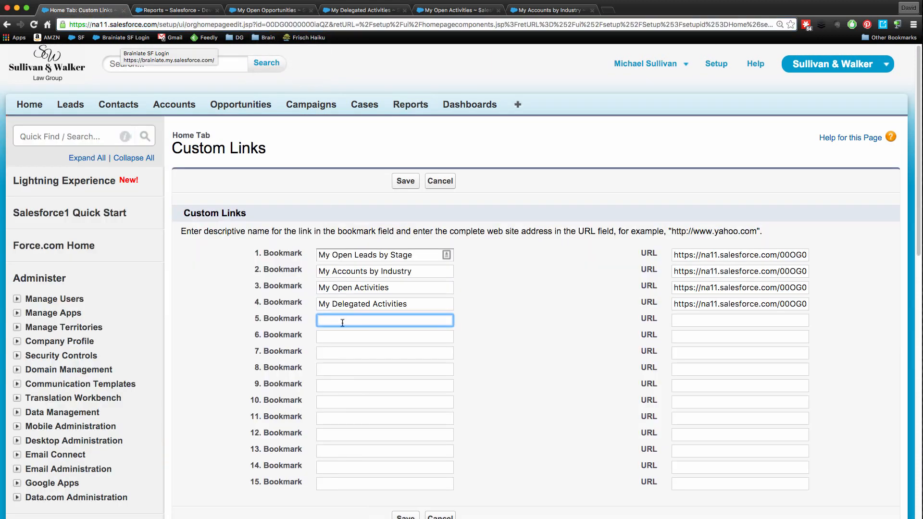
pyautogui.write('My Ope')
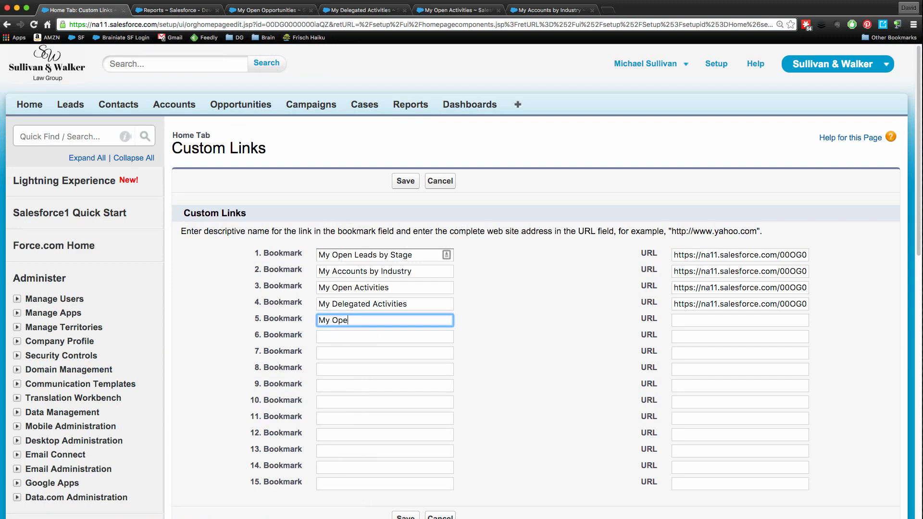
pyautogui.write('n Opportunities')
pyautogui.press('Tab')
pyautogui.press('super+v')
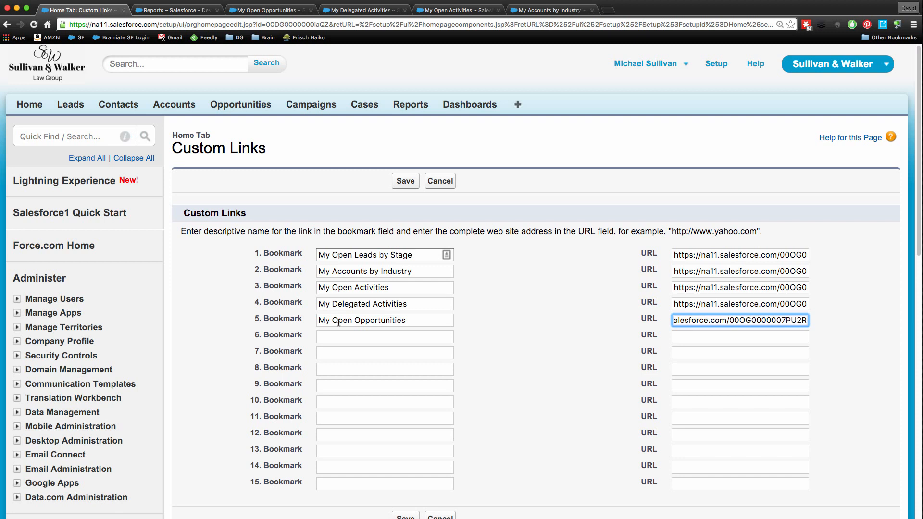
pyautogui.click(354, 338)
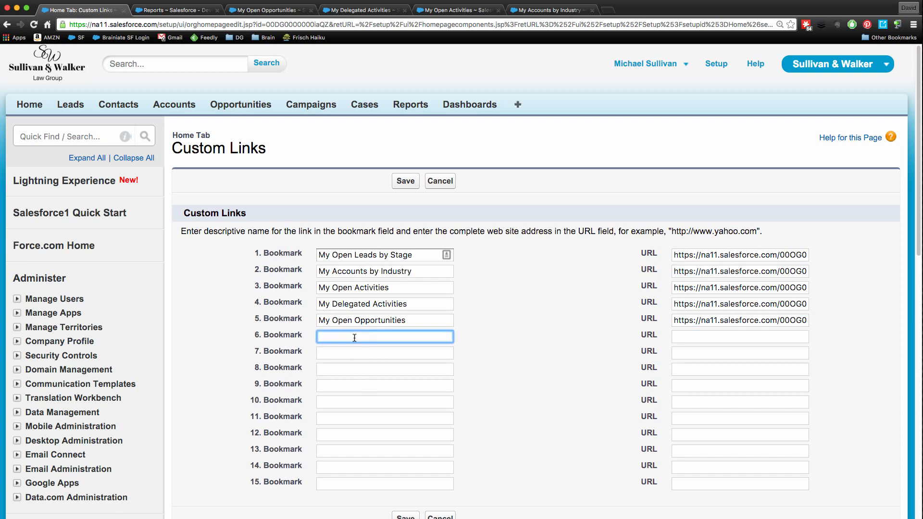
# Open success.salesforce.com in a new browser tab and copy the site's URL.
pyautogui.click(608, 10)
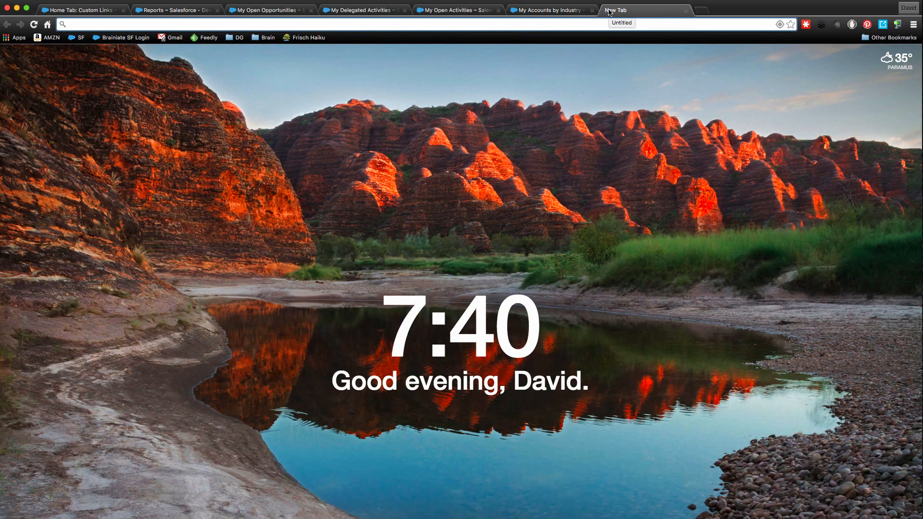
pyautogui.write('salesfor')
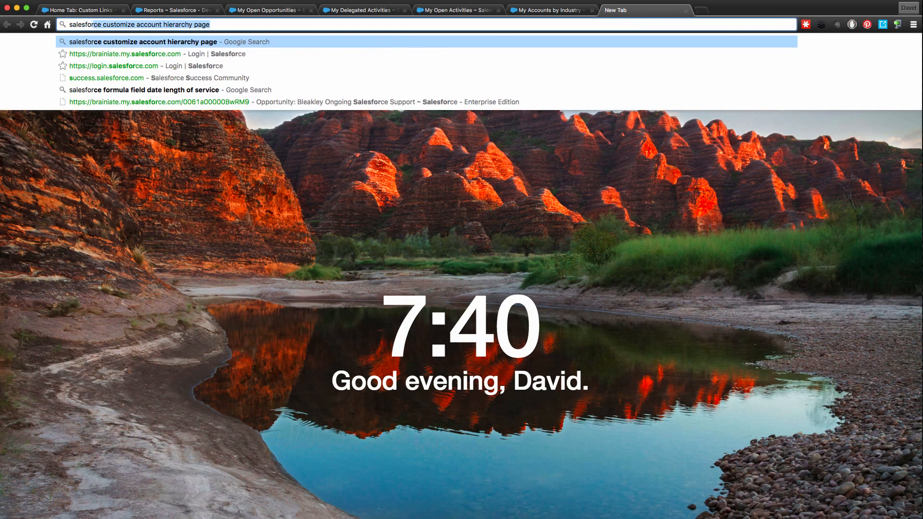
pyautogui.press('BackSpace')
pyautogui.press('BackSpace')
pyautogui.press('BackSpace')
pyautogui.press('BackSpace')
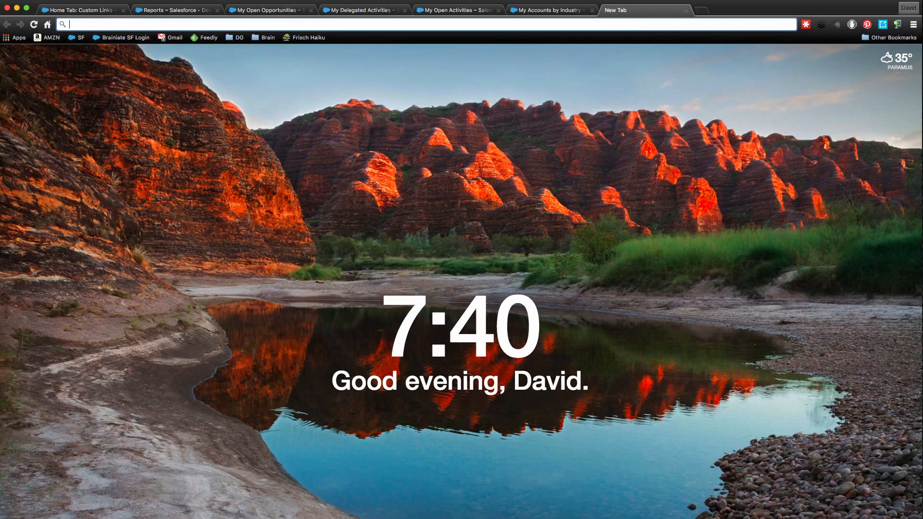
pyautogui.write('success.salesforce.com')
pyautogui.press('Return')
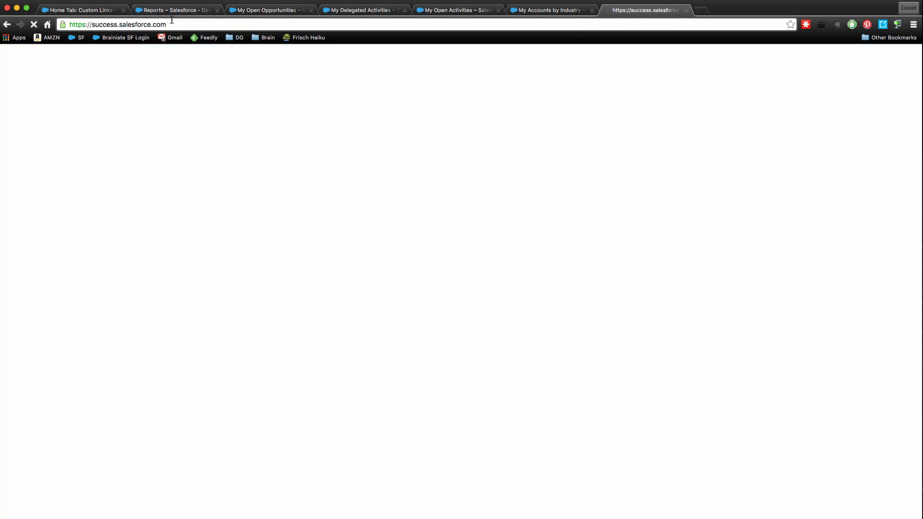
pyautogui.rightClick(175, 25)
pyautogui.click(186, 36)
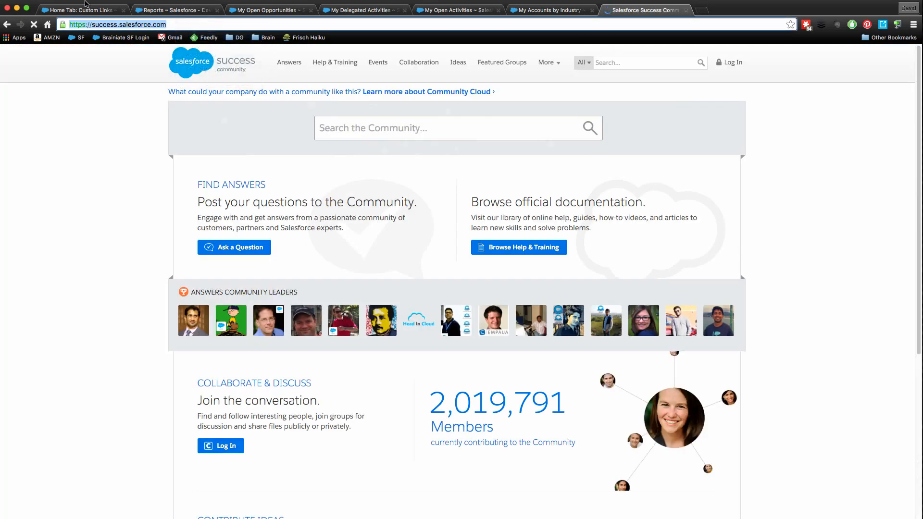
pyautogui.click(86, 3)
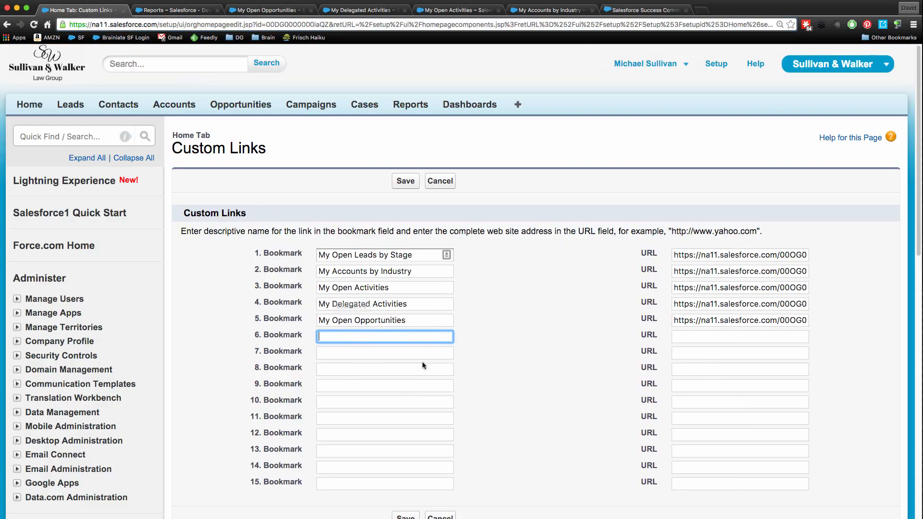
pyautogui.write('Salesforce Success Community')
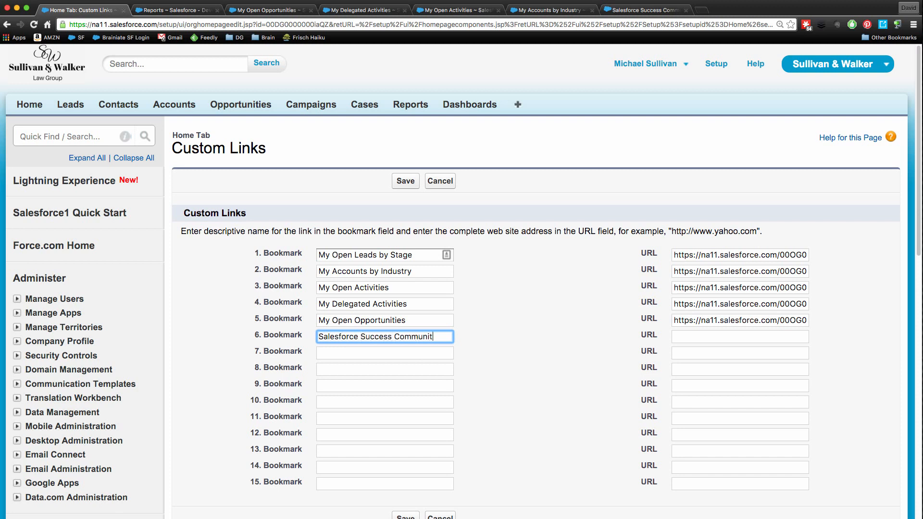
pyautogui.press('Tab')
pyautogui.press('super+v')
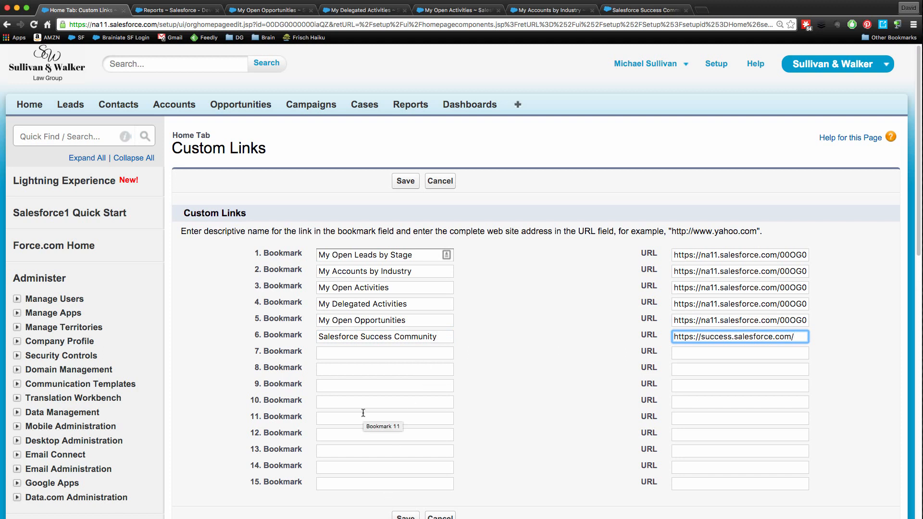
pyautogui.click(406, 181)
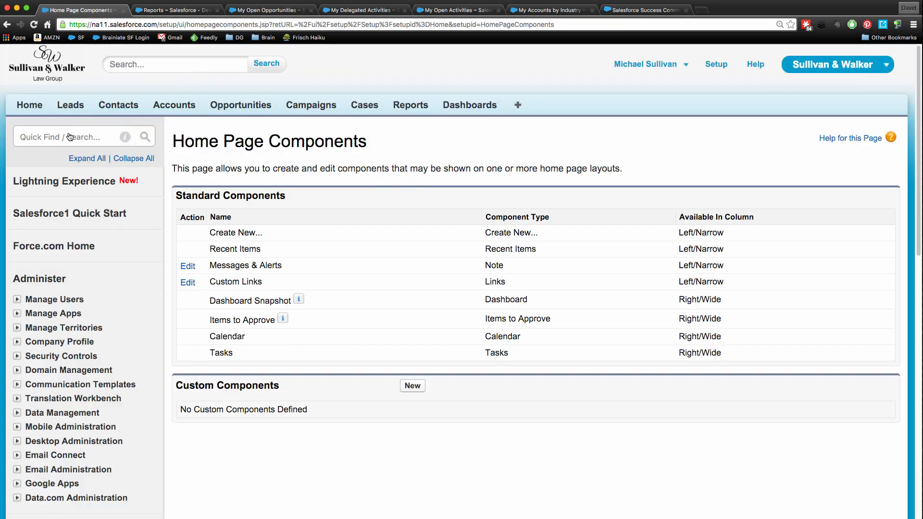
# From the home page, test the My Open Leads by Stage custom link in a new browser tab, look over its report and return.
pyautogui.click(40, 110)
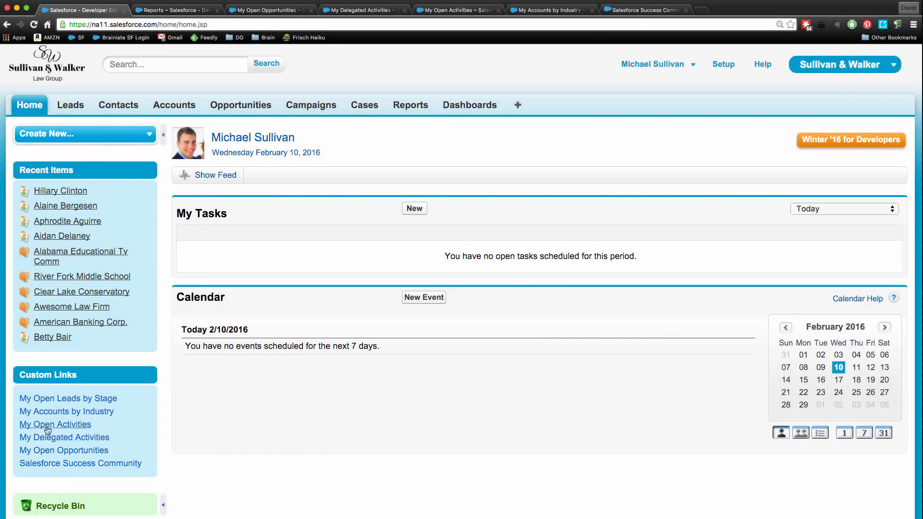
pyautogui.rightClick(56, 400)
pyautogui.click(72, 405)
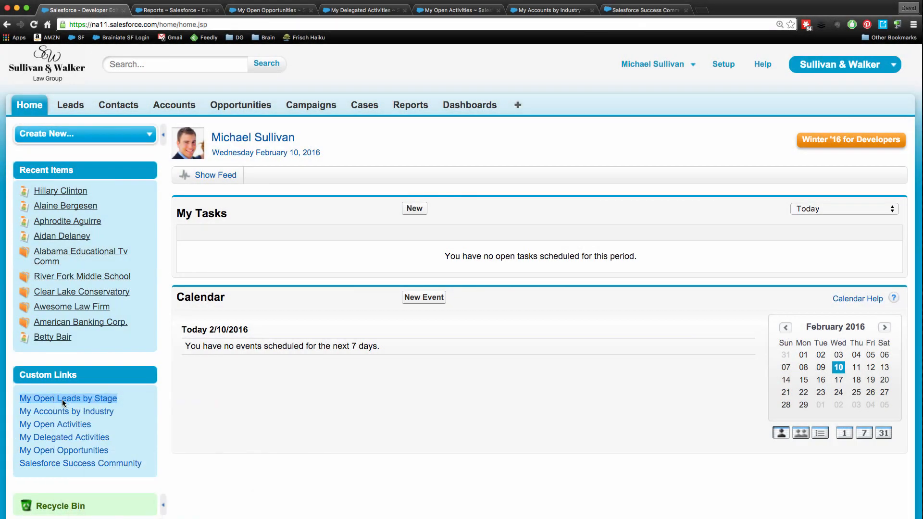
pyautogui.click(161, 12)
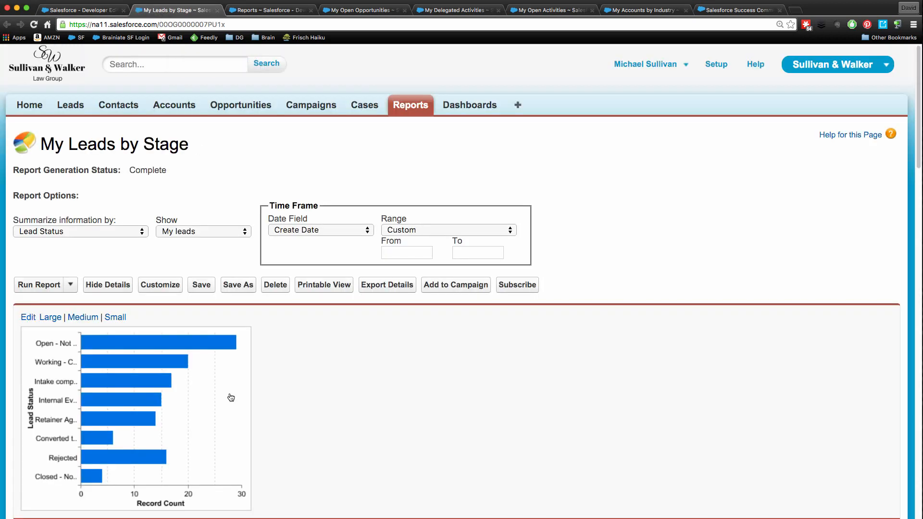
pyautogui.scroll(-7, 218, 382)
pyautogui.scroll(7, 216, 378)
pyautogui.click(96, 10)
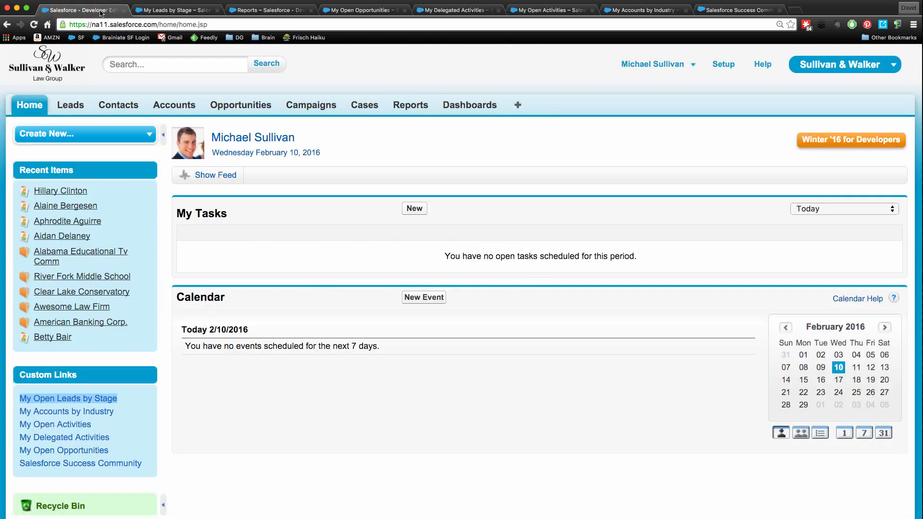
# Test the My Accounts by Industry custom link in a new browser tab, look over its report and return to the home page.
pyautogui.rightClick(60, 413)
pyautogui.click(87, 414)
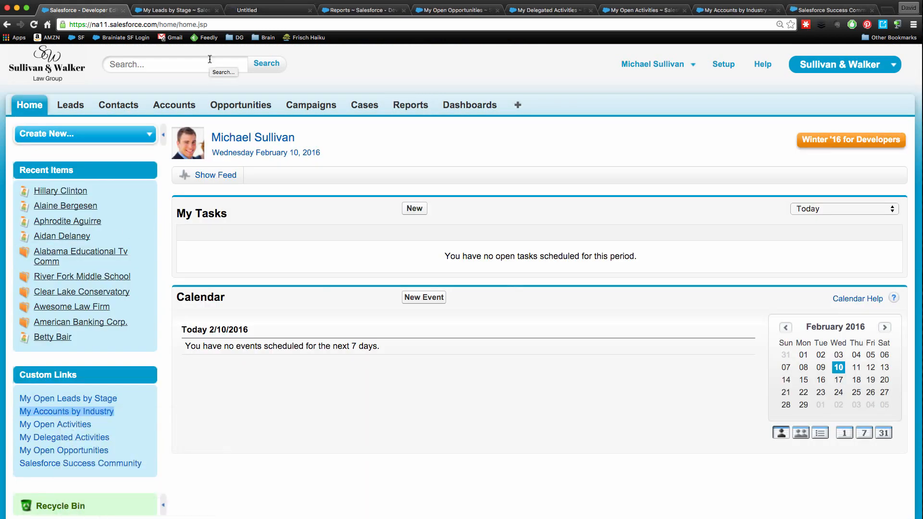
pyautogui.click(246, 11)
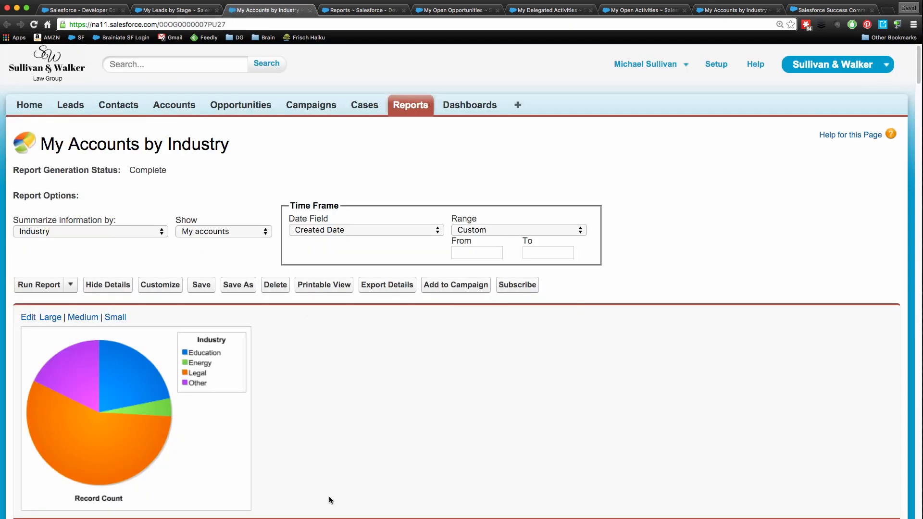
pyautogui.scroll(-5, 329, 497)
pyautogui.click(77, 11)
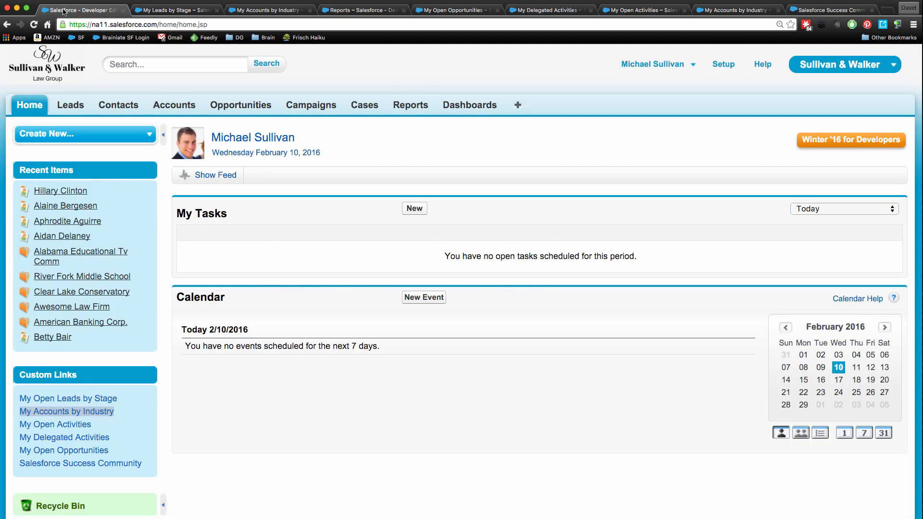
# Test the My Open Activities custom link in a new browser tab, check its report and return to the home page.
pyautogui.rightClick(53, 426)
pyautogui.click(77, 430)
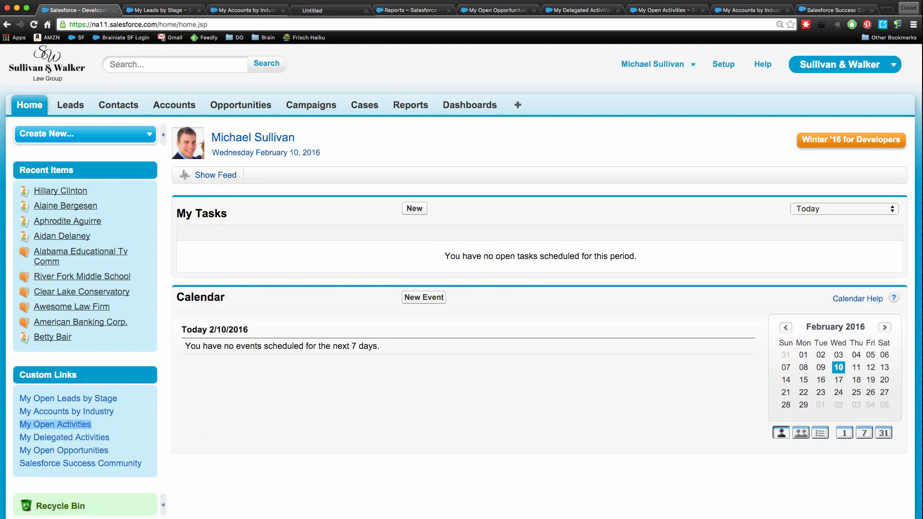
pyautogui.click(325, 10)
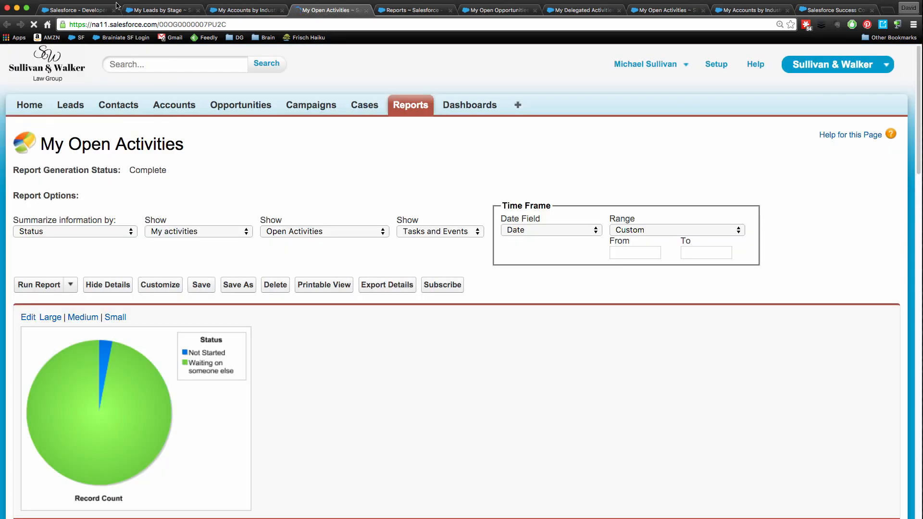
pyautogui.click(106, 10)
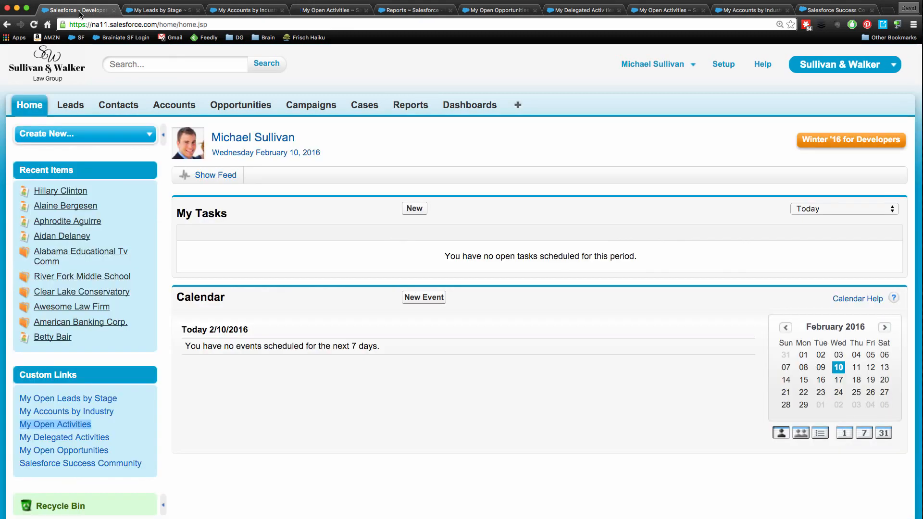
pyautogui.click(238, 429)
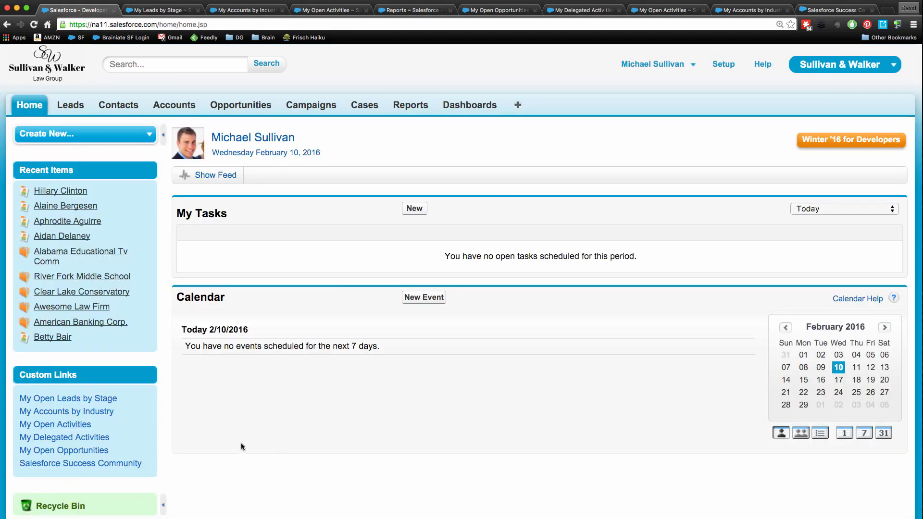